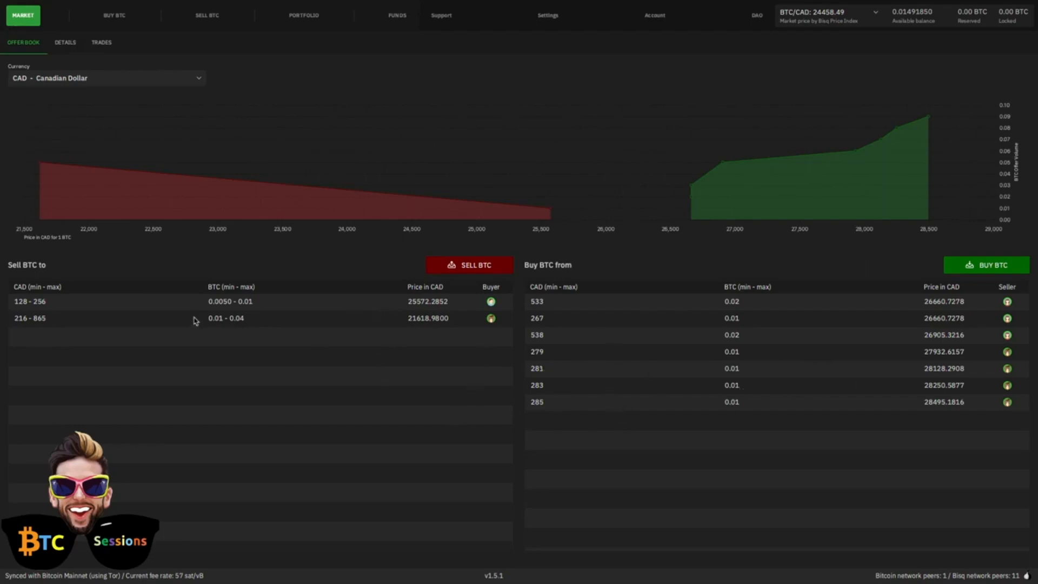
Step: Browse the market currencies, view the Euro offer book, and return to the Canadian Dollar offer book
{"action": "left_click", "coordinate": [200, 81]}
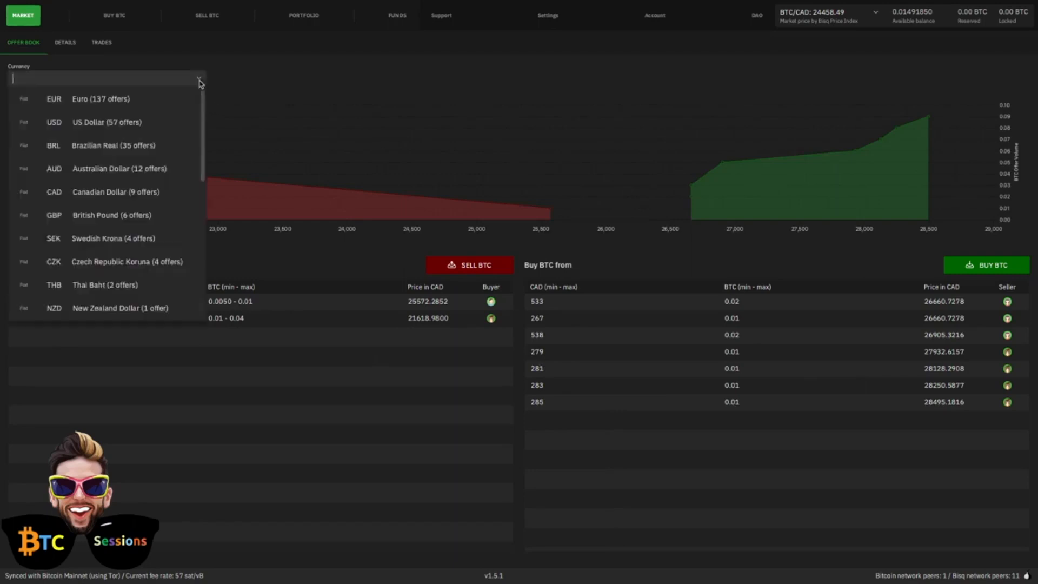
{"action": "scroll", "coordinate": [95, 292], "scroll_direction": "down", "scroll_amount": 3}
{"action": "scroll", "coordinate": [97, 279], "scroll_direction": "up", "scroll_amount": 5}
{"action": "left_click", "coordinate": [101, 98]}
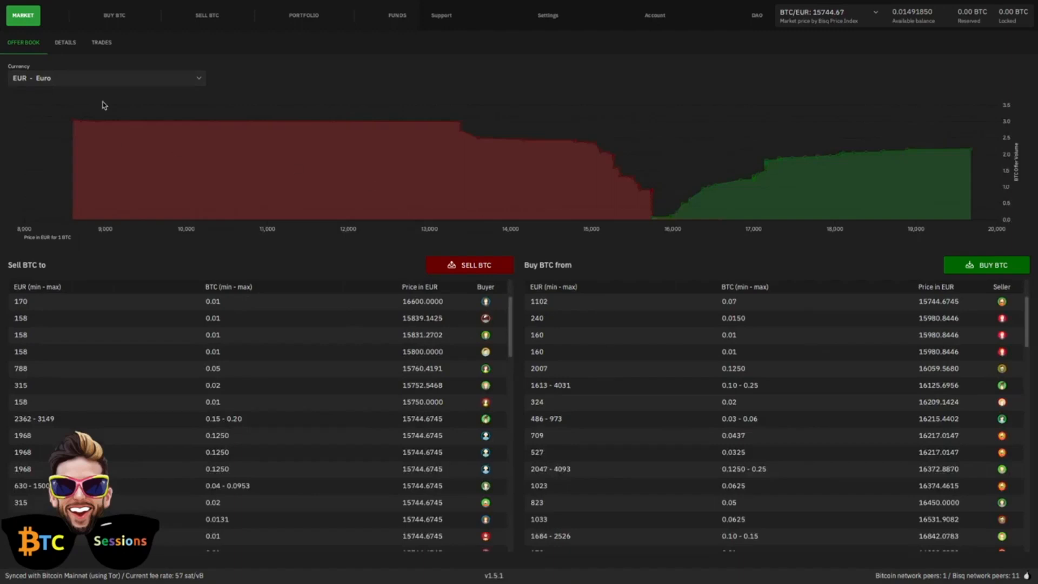
{"action": "left_click", "coordinate": [196, 80]}
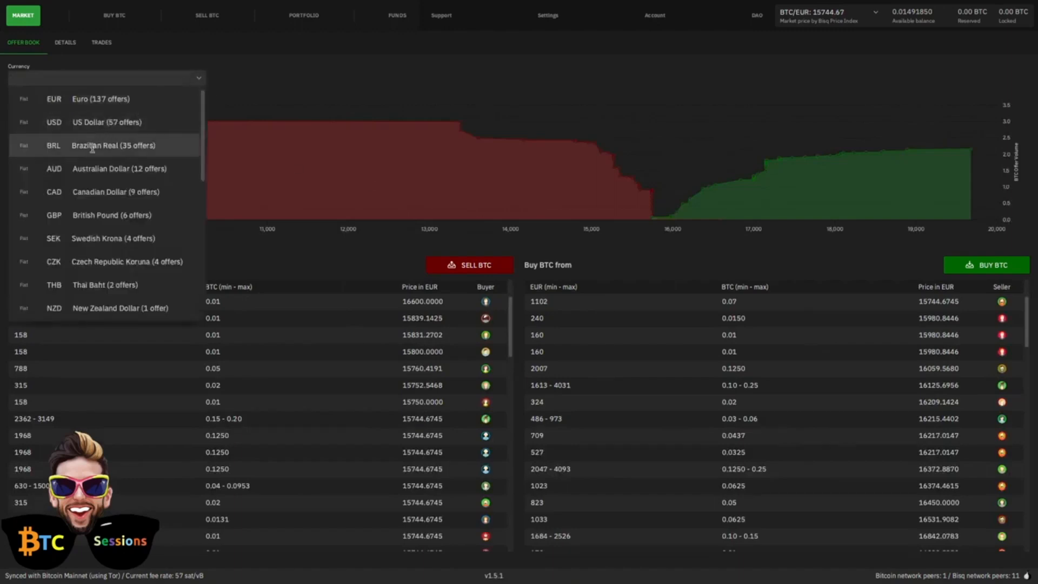
{"action": "left_click", "coordinate": [88, 192]}
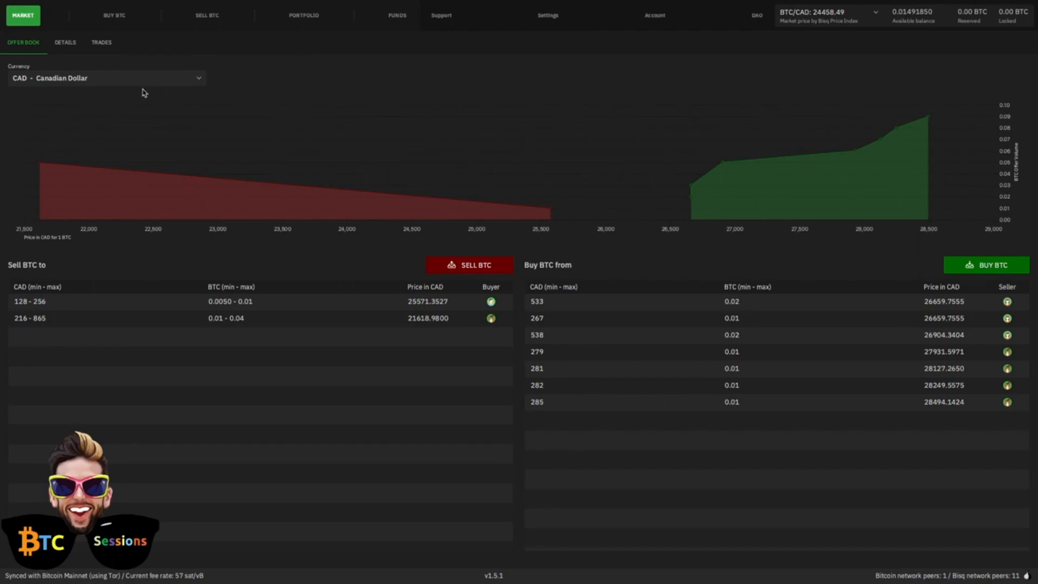
Step: Review the available Canadian Dollar offers for buying BTC and for selling BTC
{"action": "left_click", "coordinate": [115, 17]}
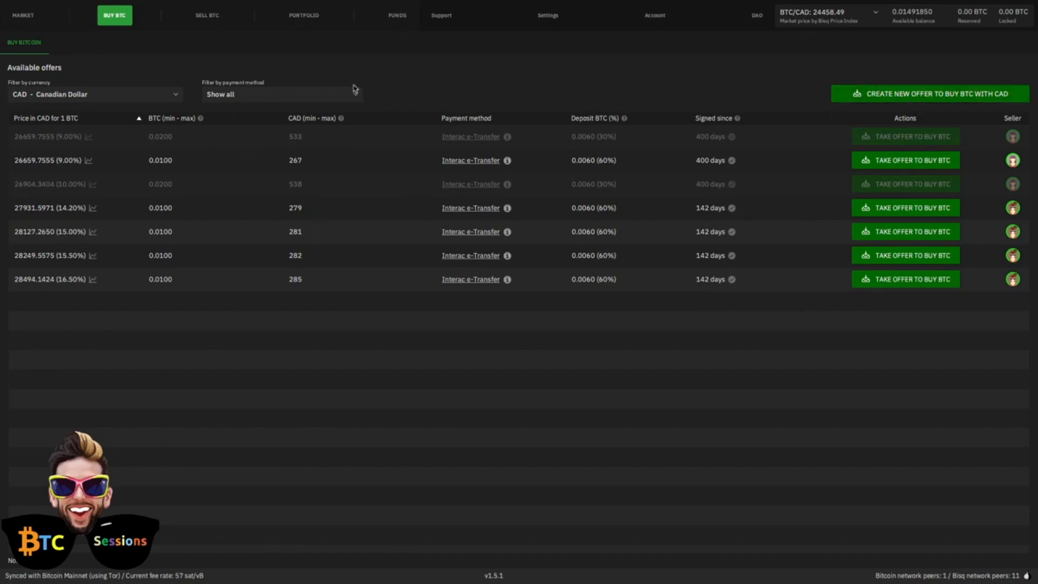
{"action": "left_click", "coordinate": [210, 21]}
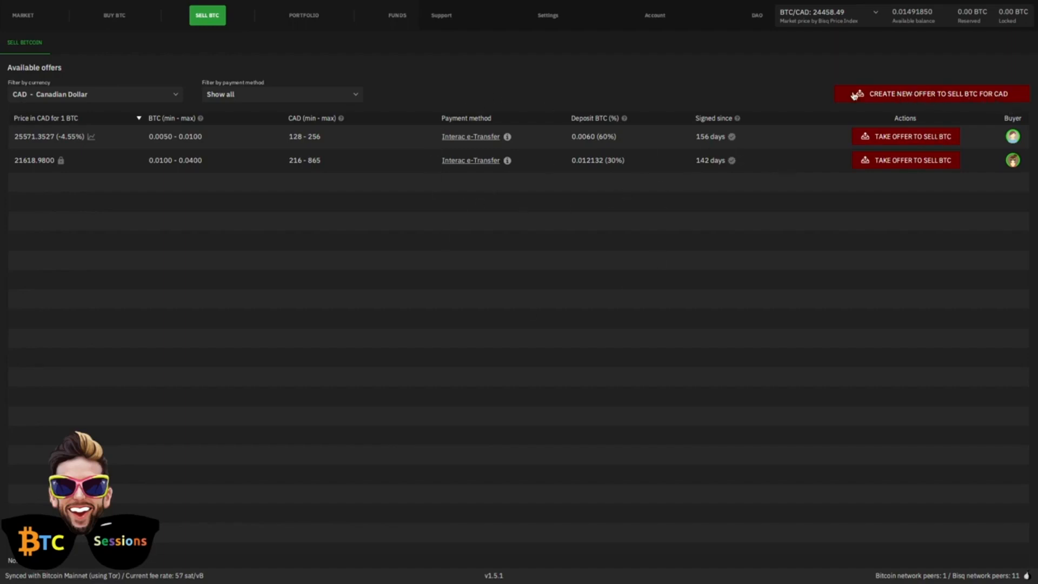
Step: Look through the portfolio's open offers, open trades and trade history, ending on the open offers
{"action": "left_click", "coordinate": [298, 16]}
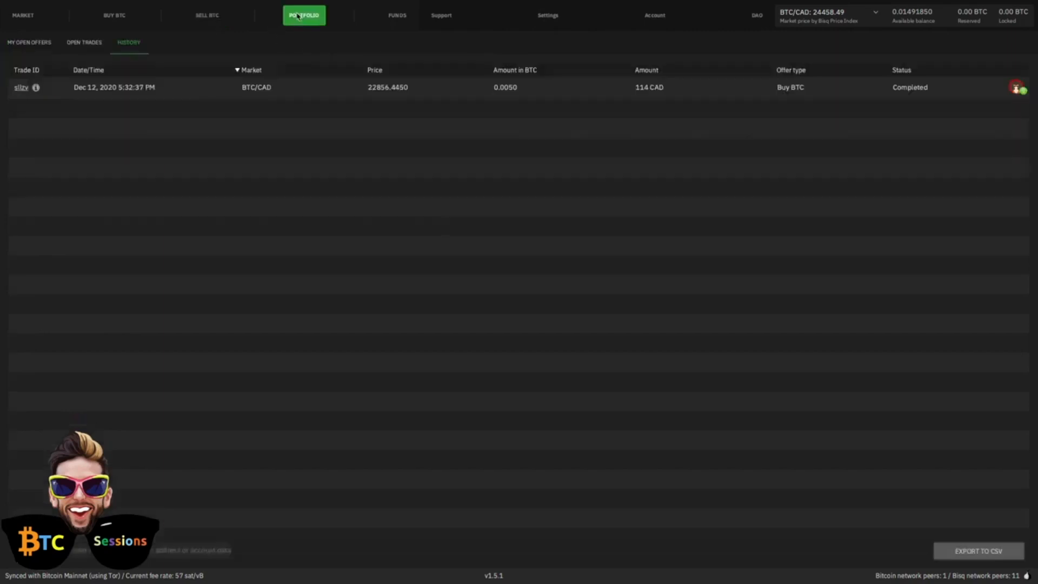
{"action": "left_click", "coordinate": [30, 43]}
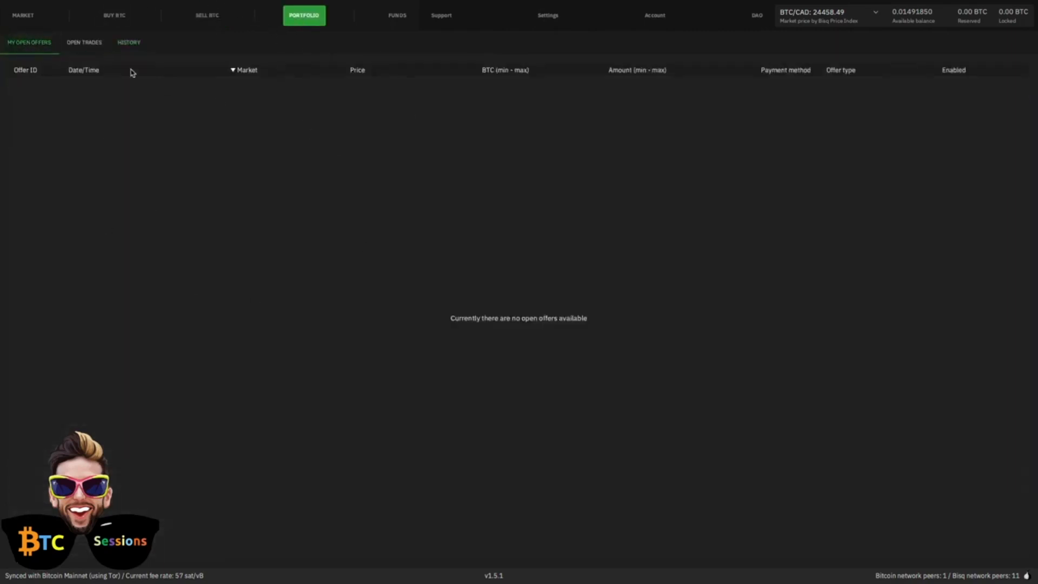
{"action": "left_click", "coordinate": [84, 43]}
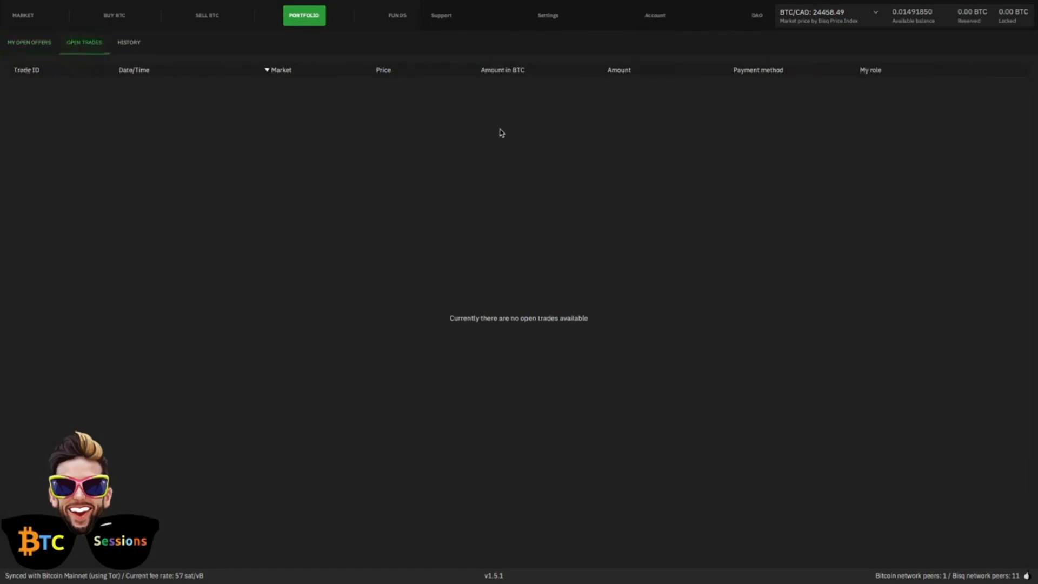
{"action": "left_click", "coordinate": [134, 44]}
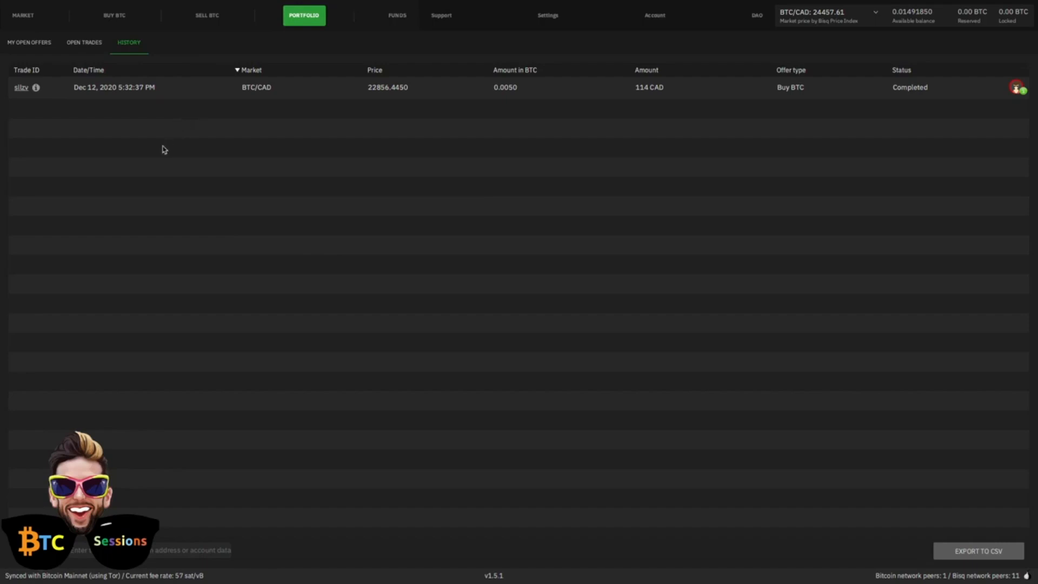
{"action": "left_click", "coordinate": [34, 43]}
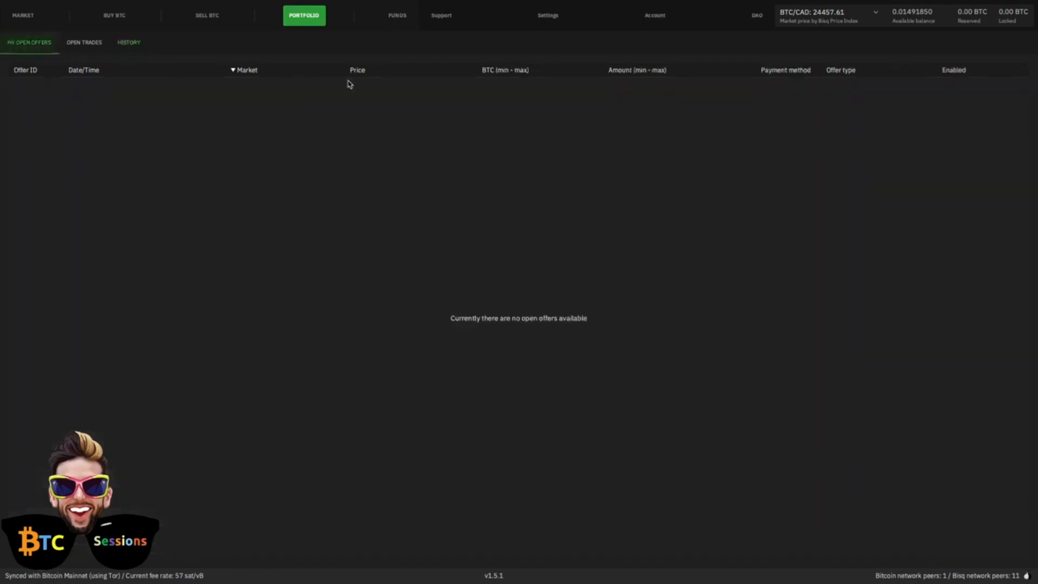
Step: Look through the wallet's receive, send, reserved, locked and transaction views, returning to the receiving addresses
{"action": "left_click", "coordinate": [398, 16]}
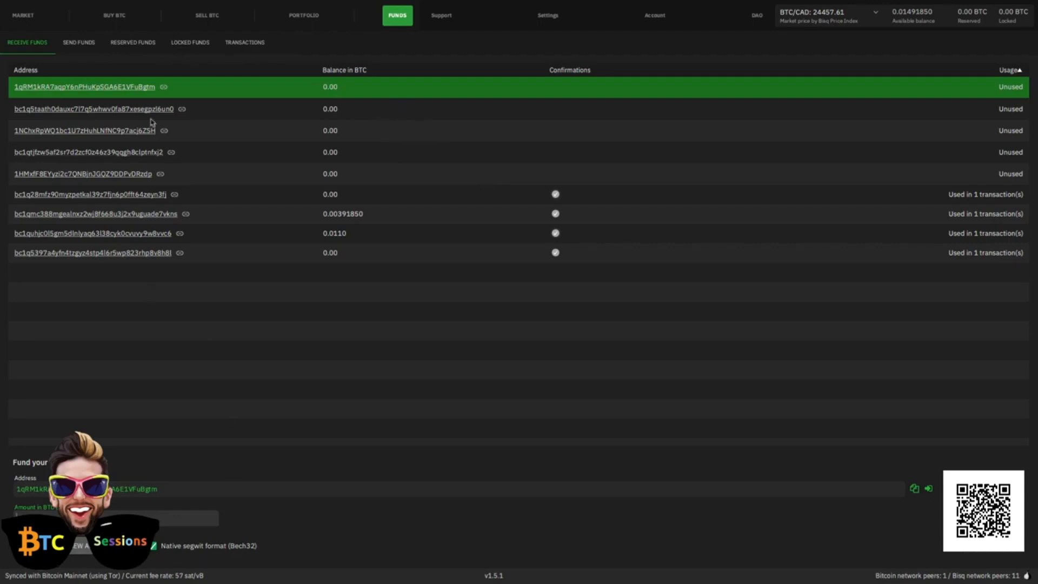
{"action": "left_click", "coordinate": [75, 46]}
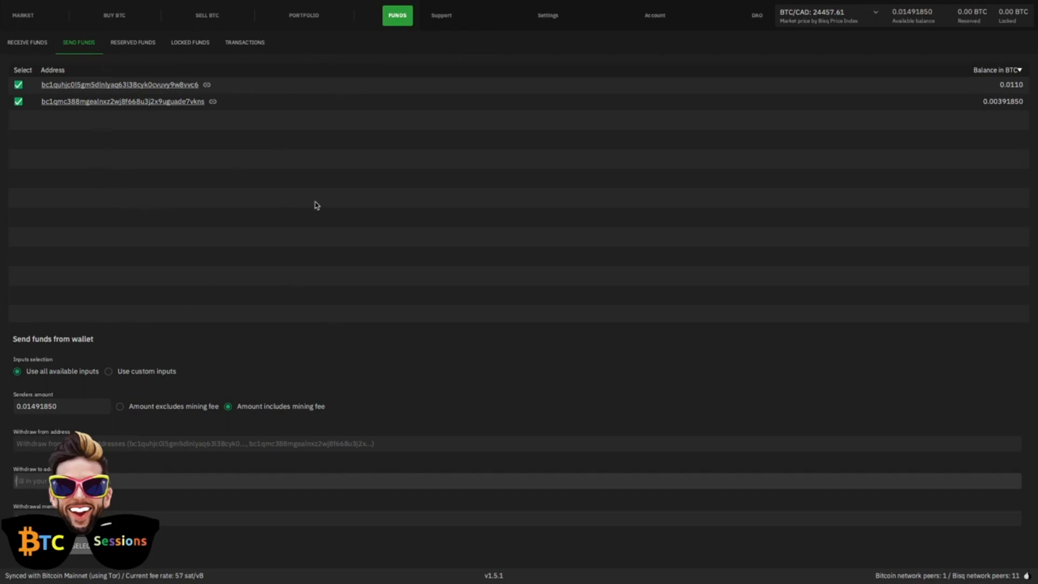
{"action": "left_click", "coordinate": [131, 45]}
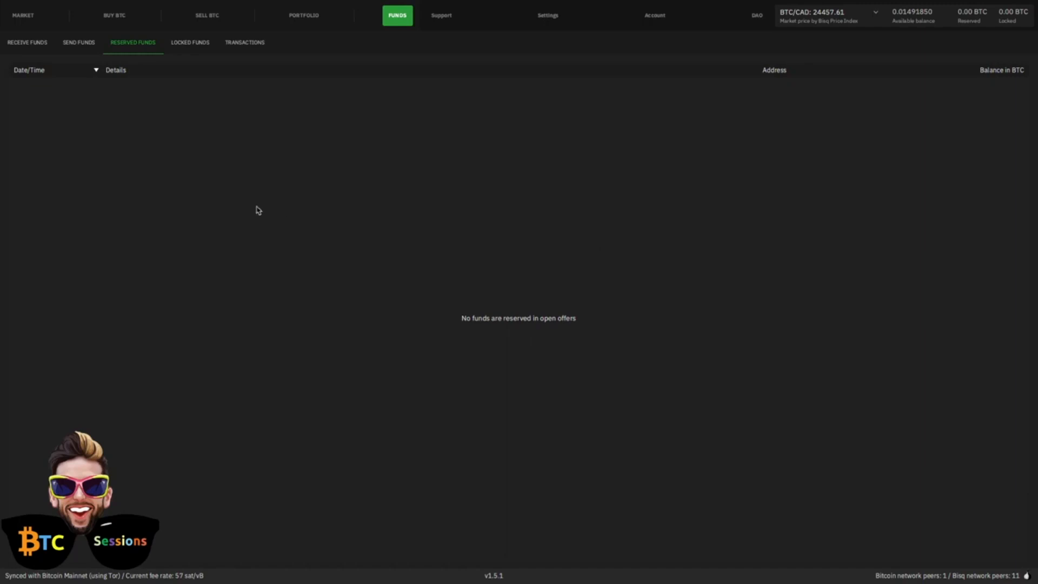
{"action": "left_click", "coordinate": [191, 46]}
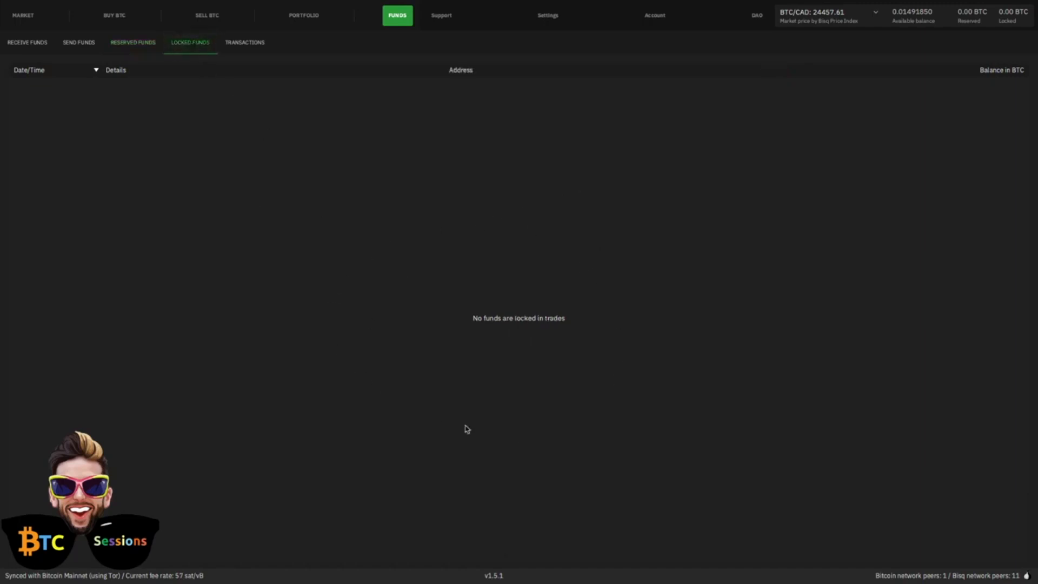
{"action": "left_click", "coordinate": [237, 46]}
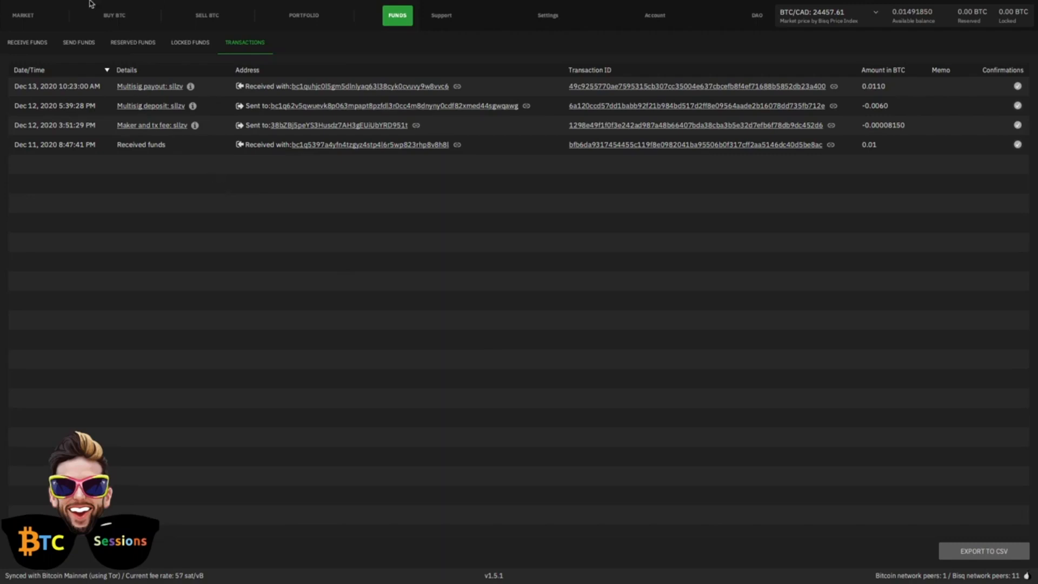
{"action": "left_click", "coordinate": [21, 48]}
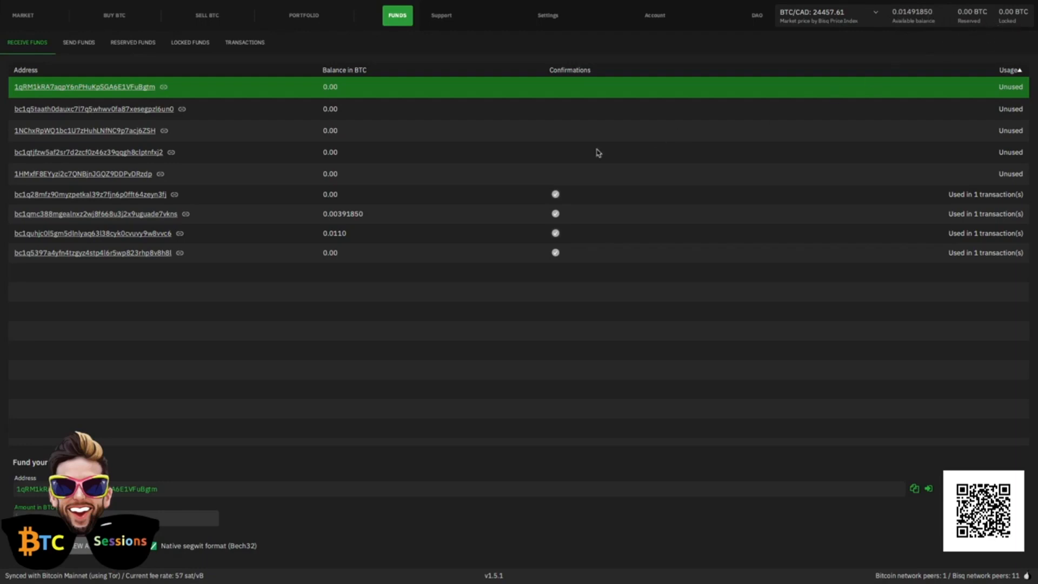
Step: Review the application preferences and the list of national currency payment accounts
{"action": "left_click", "coordinate": [545, 20]}
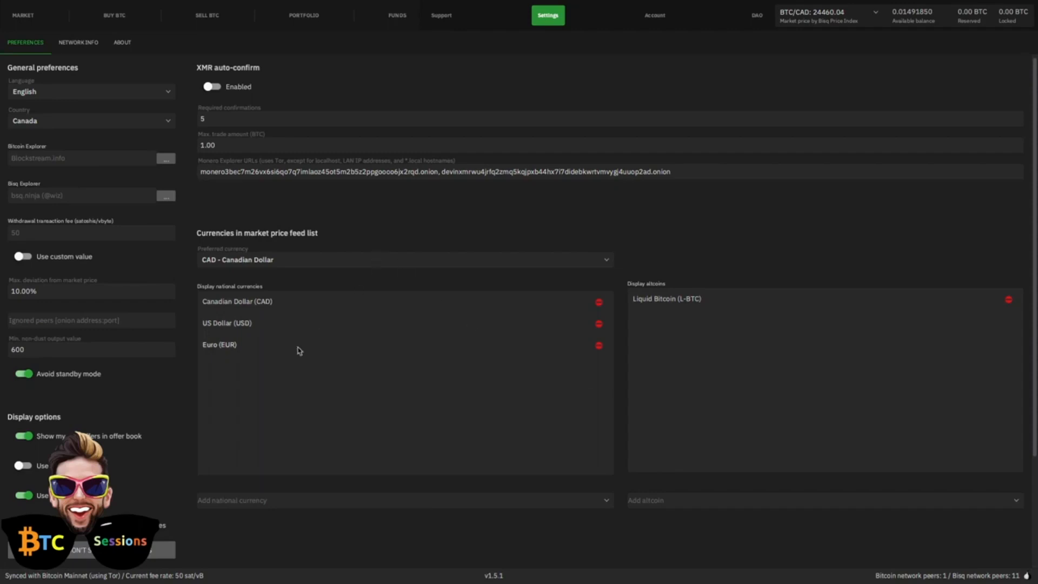
{"action": "left_click", "coordinate": [656, 16]}
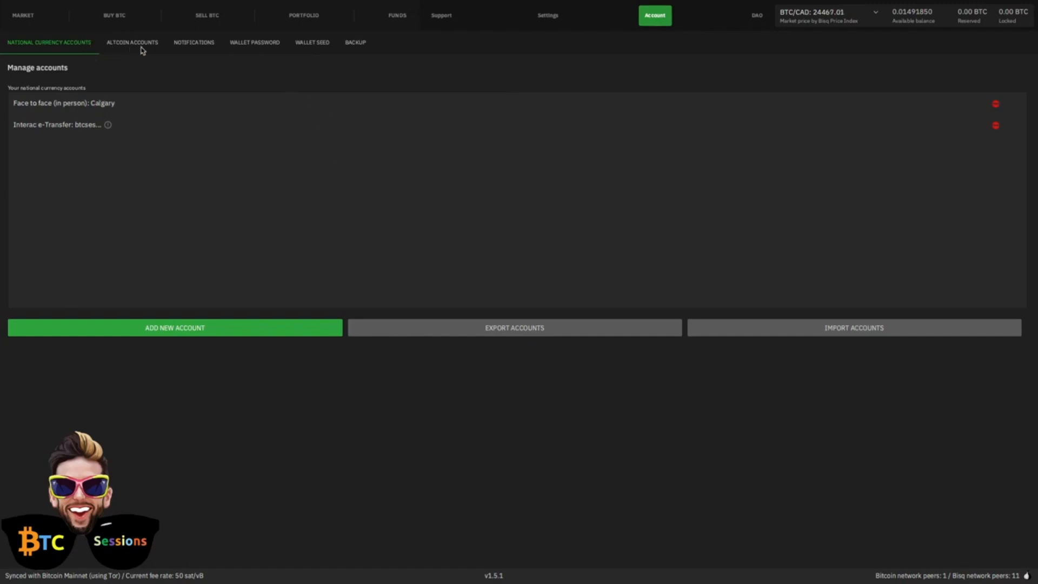
Step: View the wallet seed section, accepting its warning and dismissing the password prompt, and examine the wallet backup options
{"action": "left_click", "coordinate": [312, 48]}
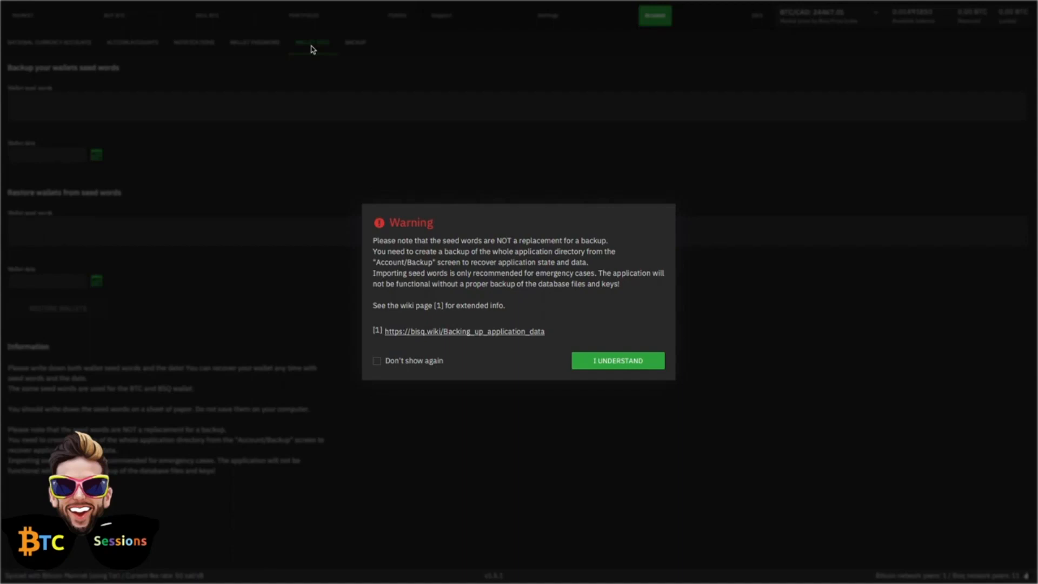
{"action": "left_click", "coordinate": [604, 362]}
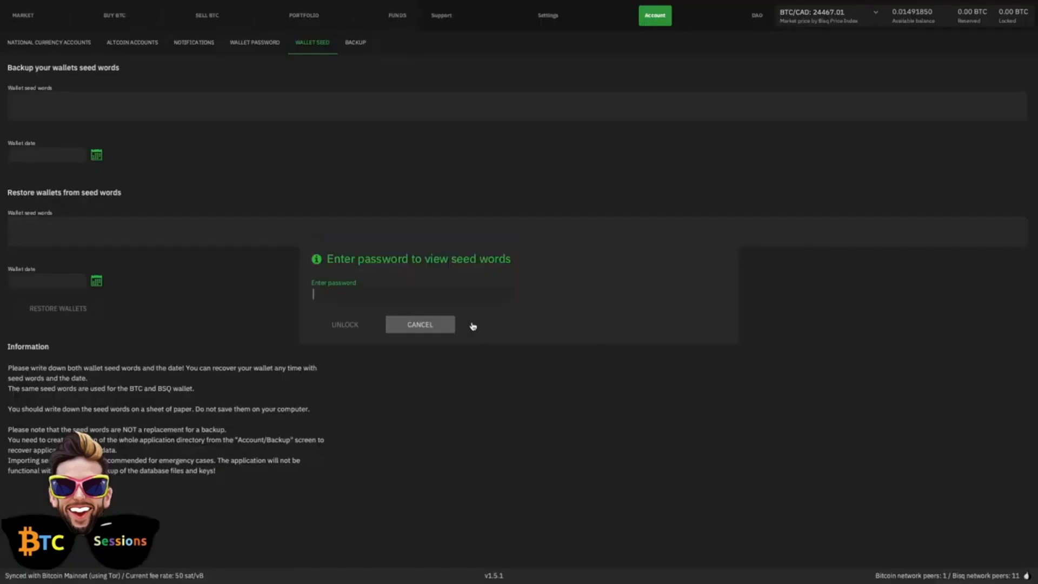
{"action": "left_click", "coordinate": [355, 293]}
{"action": "left_click", "coordinate": [420, 327]}
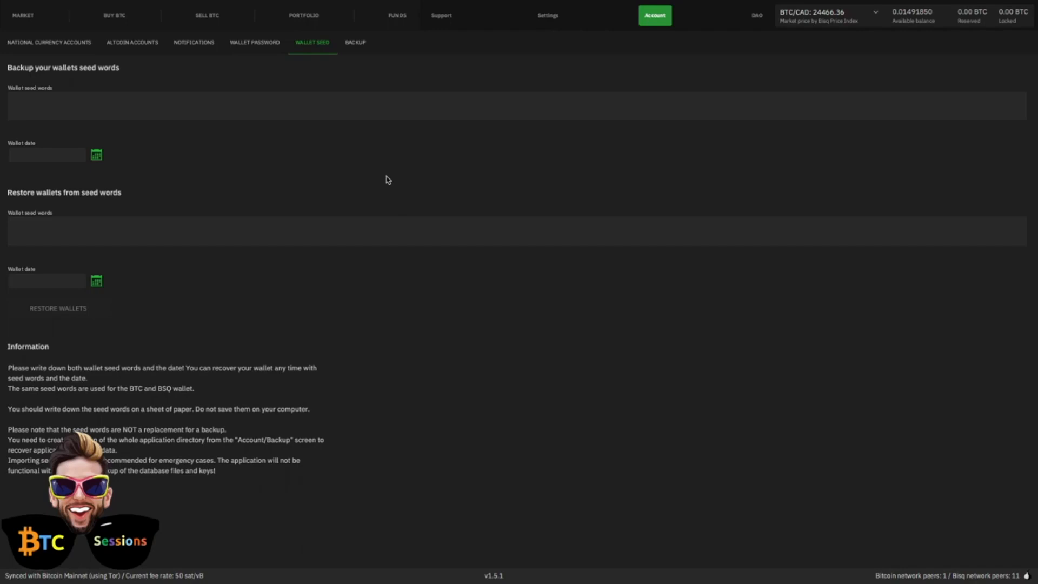
{"action": "left_click", "coordinate": [358, 47]}
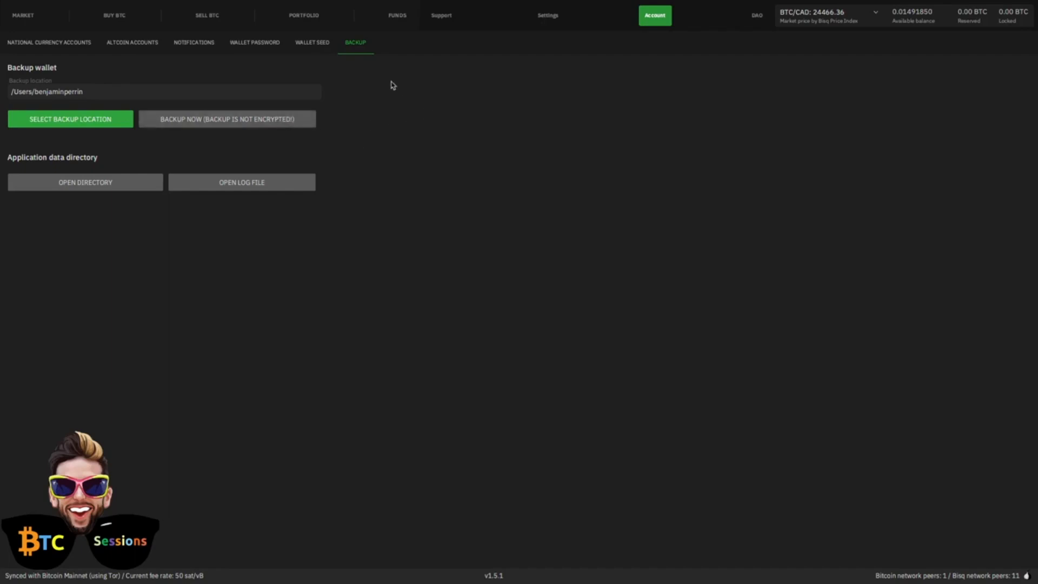
Step: Start a new national currency account with Amazon eGift Card as payment method and Canadian Dollar (CAD) as currency
{"action": "left_click", "coordinate": [23, 48]}
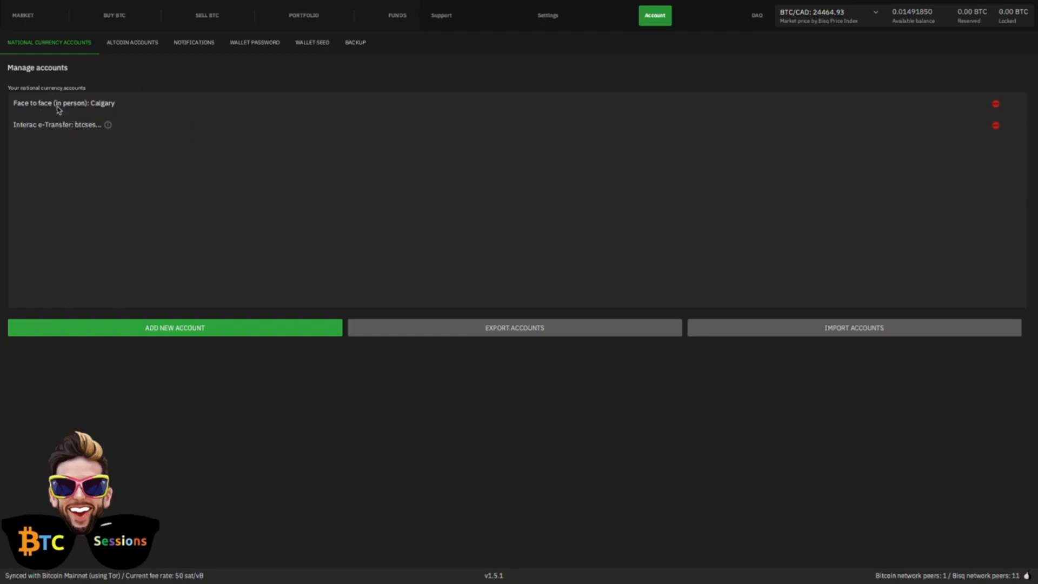
{"action": "left_click", "coordinate": [156, 333]}
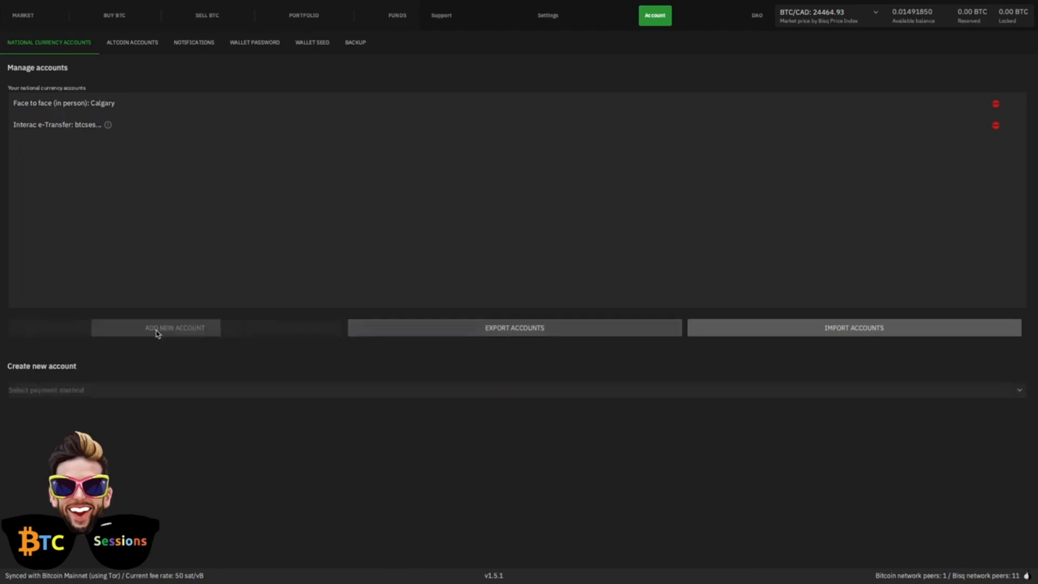
{"action": "left_click", "coordinate": [540, 396]}
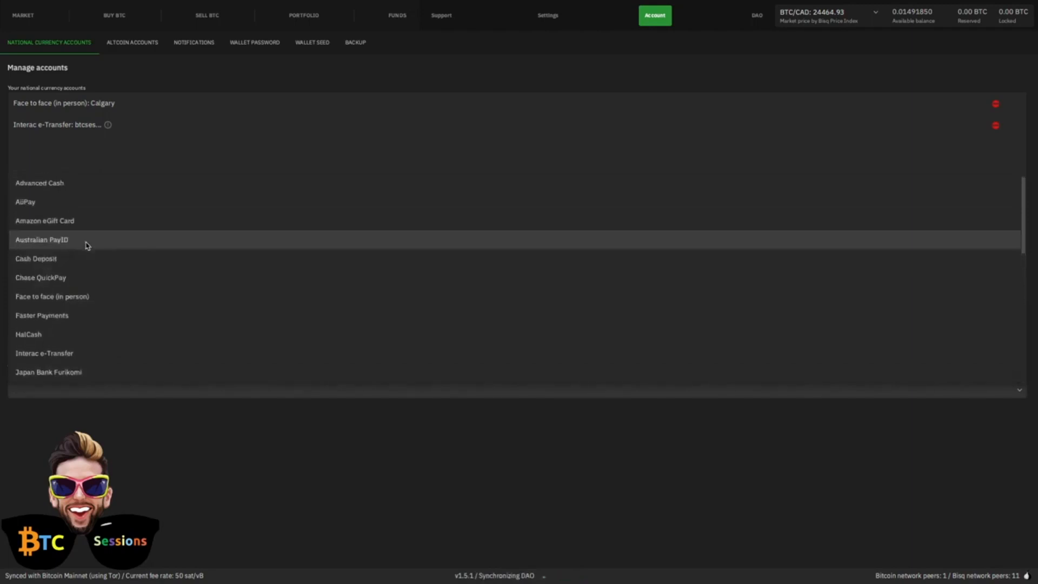
{"action": "left_click", "coordinate": [37, 226]}
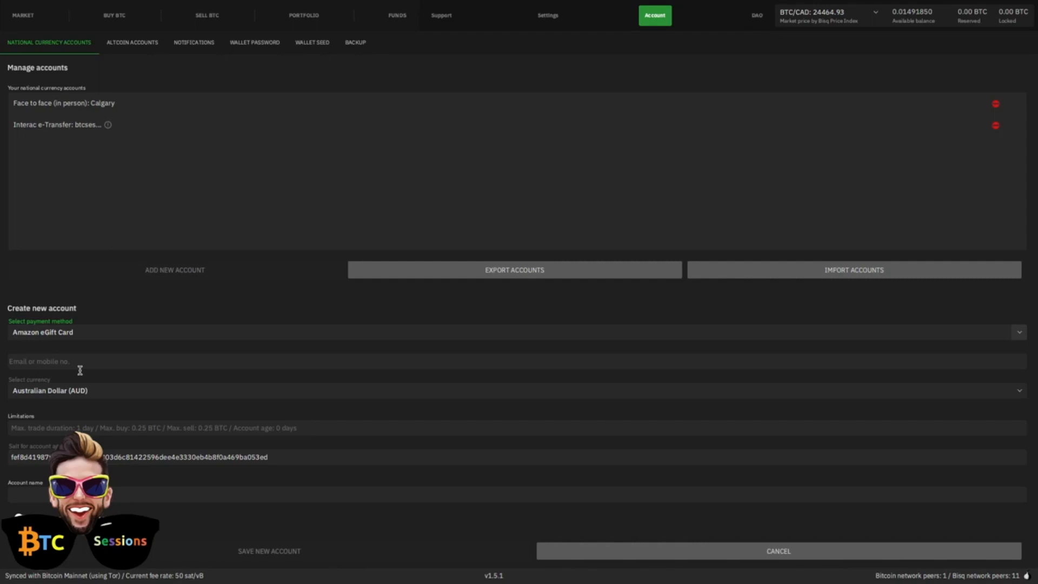
{"action": "left_click", "coordinate": [139, 397]}
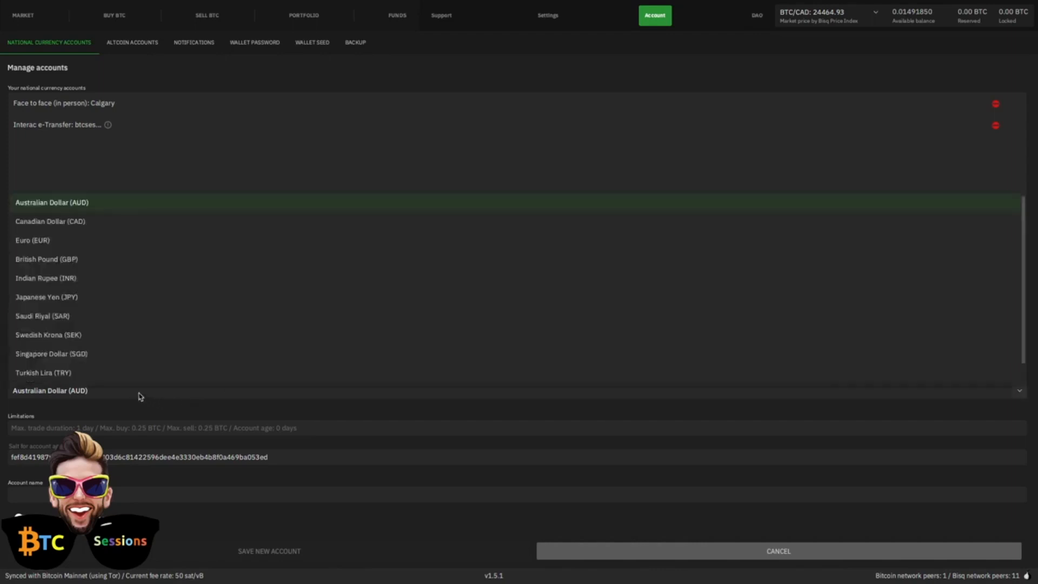
{"action": "left_click", "coordinate": [49, 221]}
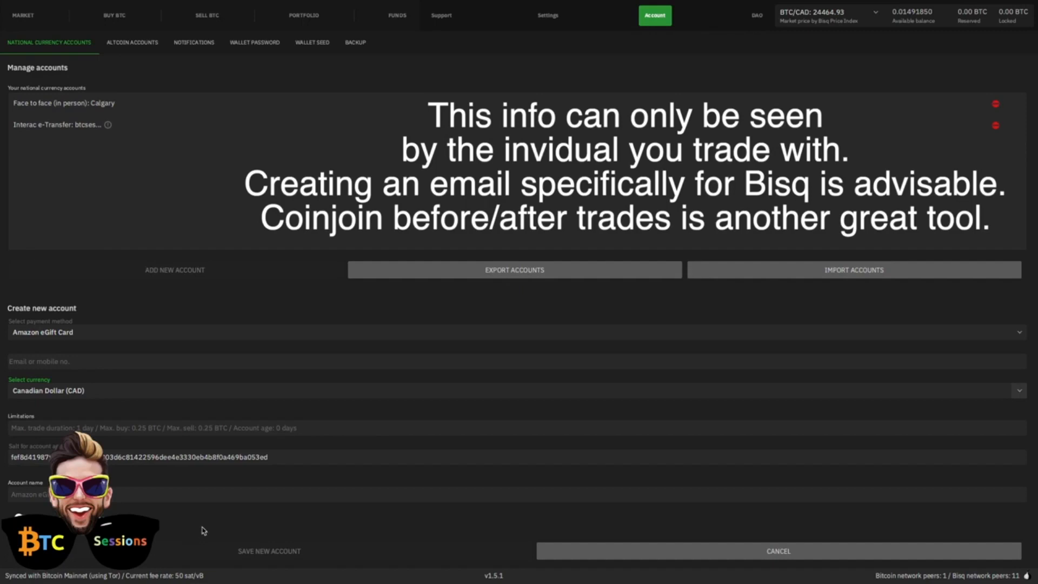
Step: Enter the account's contact e-mail and save the Amazon eGift Card account, accepting the trade-limit and gift card notices
{"action": "left_click", "coordinate": [70, 364]}
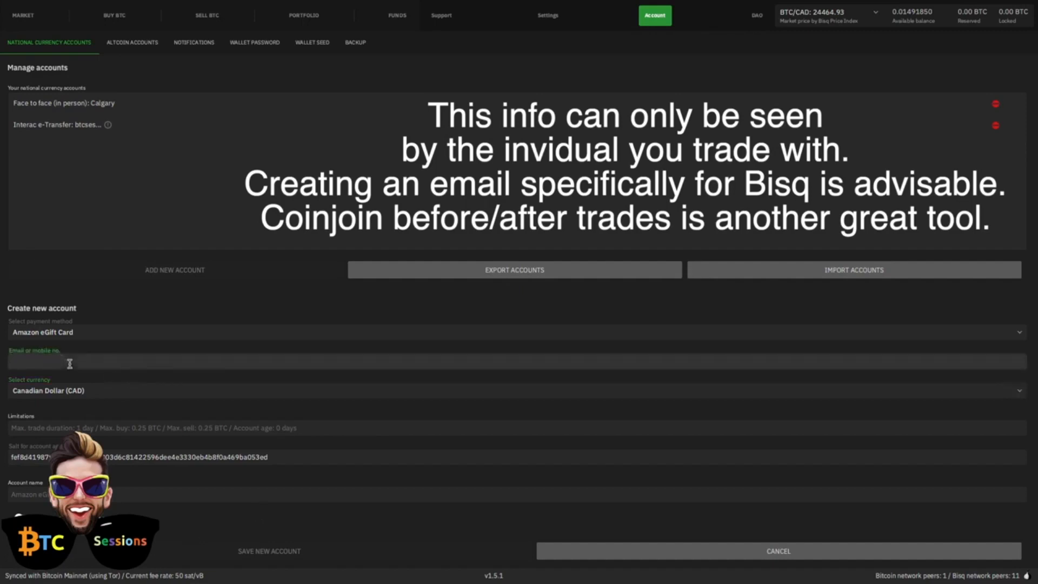
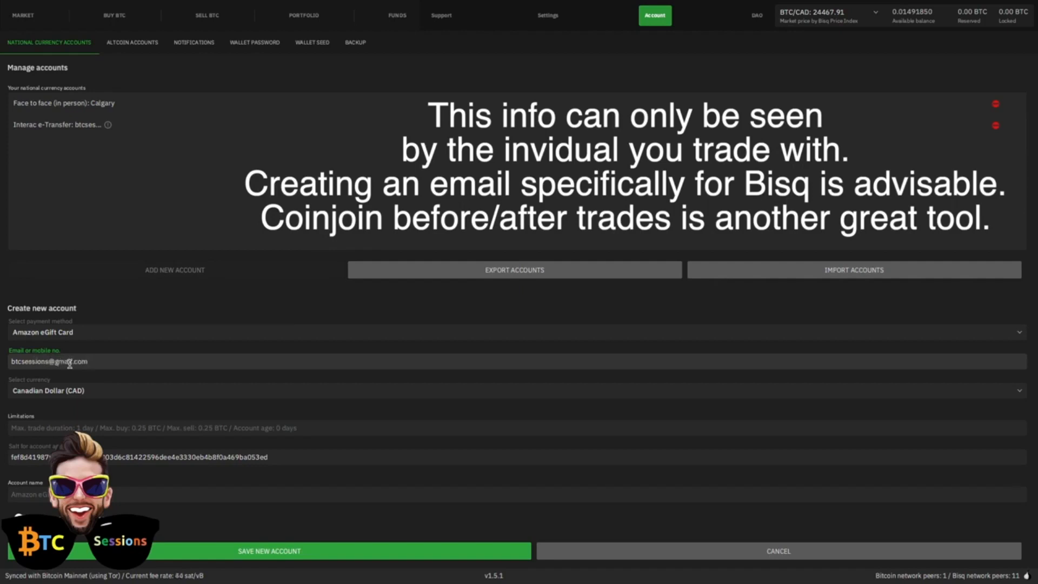
{"action": "left_click", "coordinate": [269, 552]}
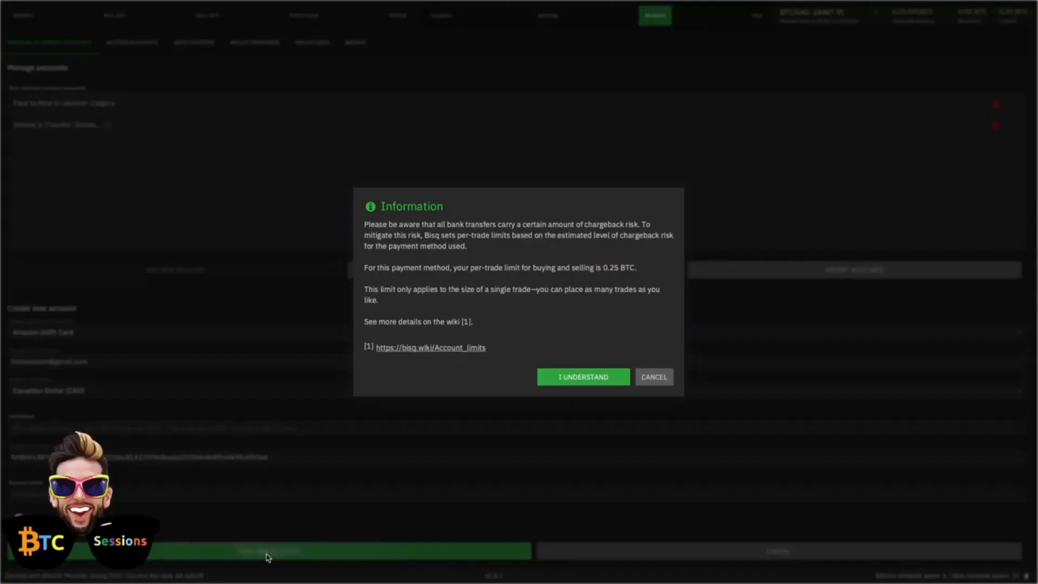
{"action": "left_click", "coordinate": [565, 375]}
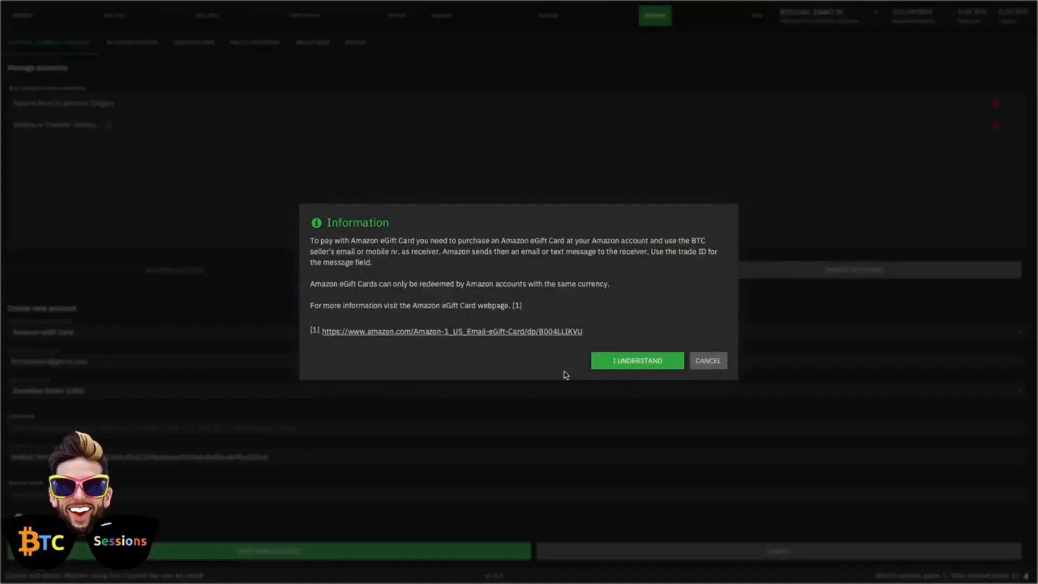
{"action": "left_click", "coordinate": [631, 368]}
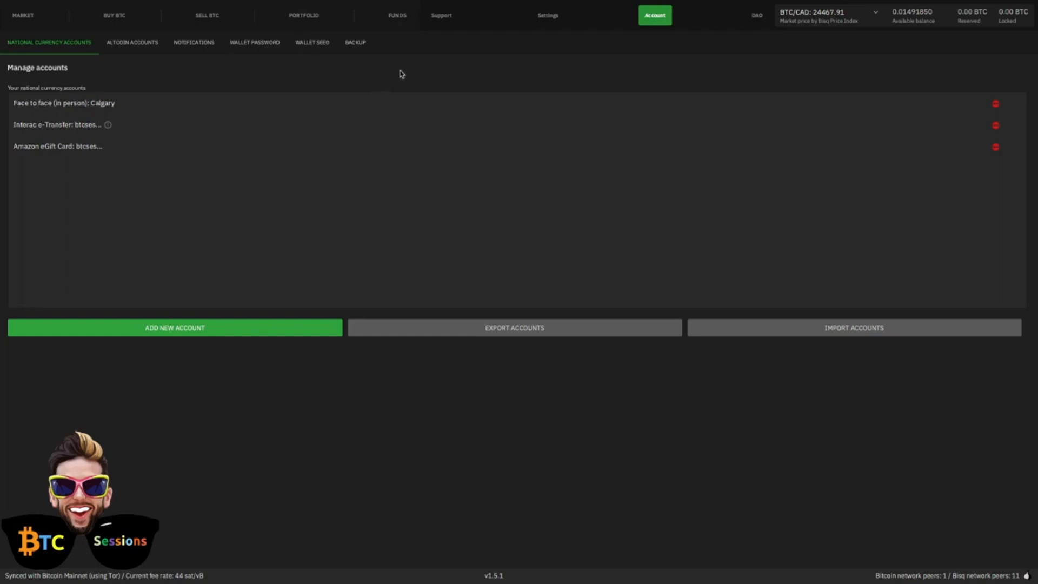
Step: View the wallet's receiving addresses in the funds section
{"action": "left_click", "coordinate": [397, 19]}
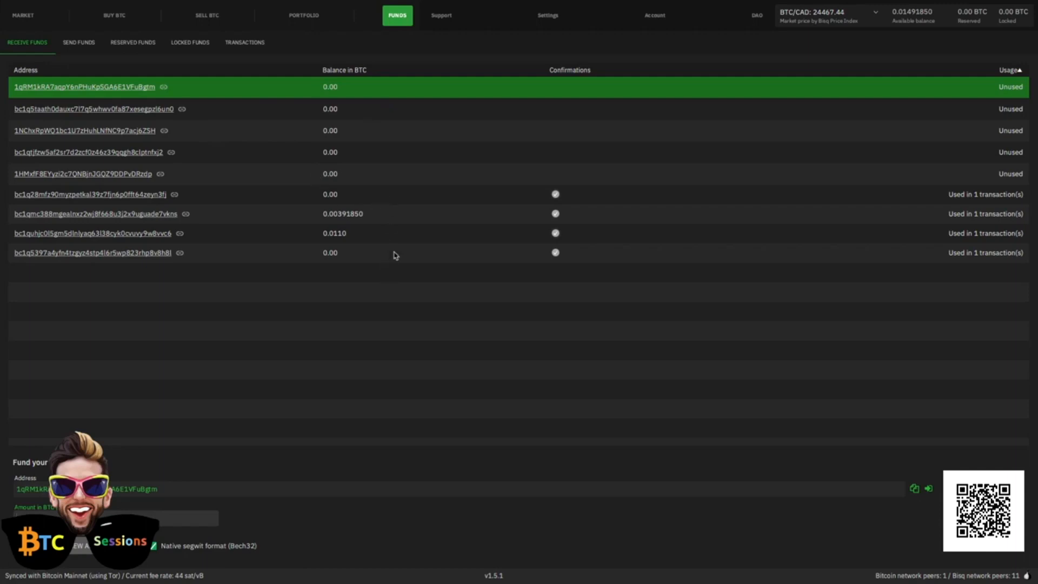
{"action": "left_click", "coordinate": [352, 110]}
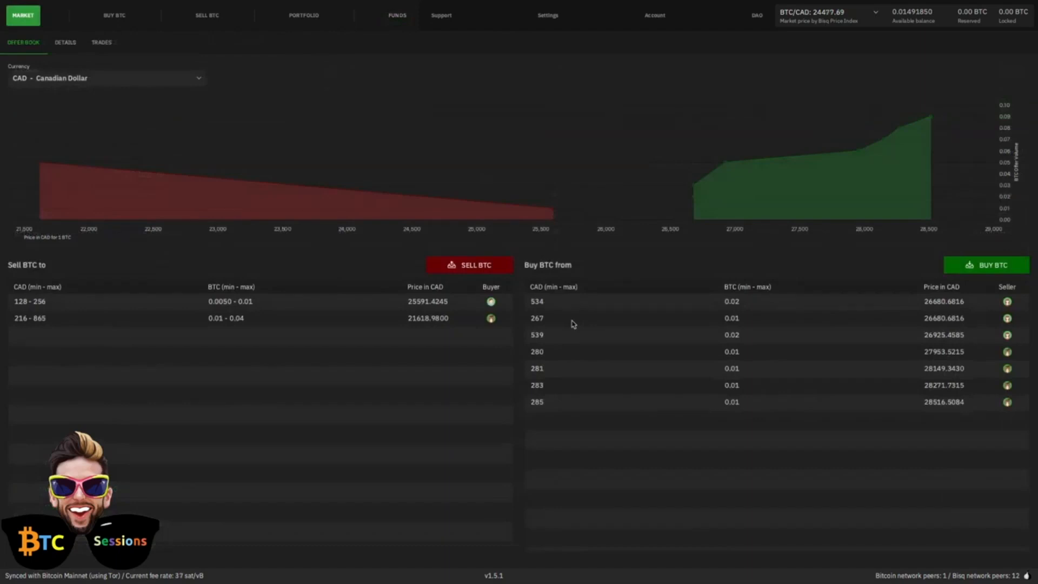
Step: Start a new offer to buy BTC with CAD using the Amazon eGift Card trading account
{"action": "left_click", "coordinate": [107, 21]}
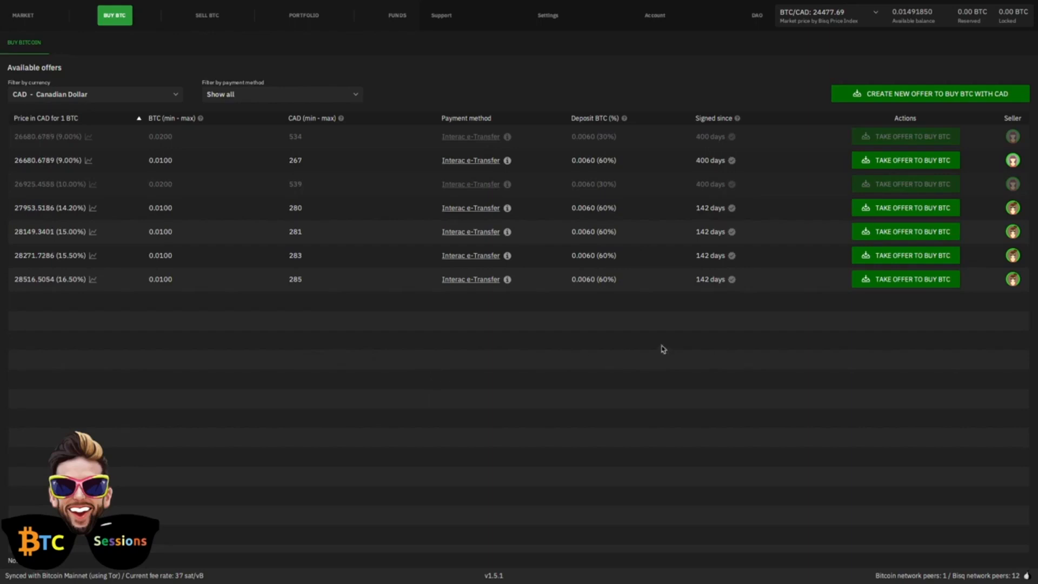
{"action": "left_click", "coordinate": [893, 95]}
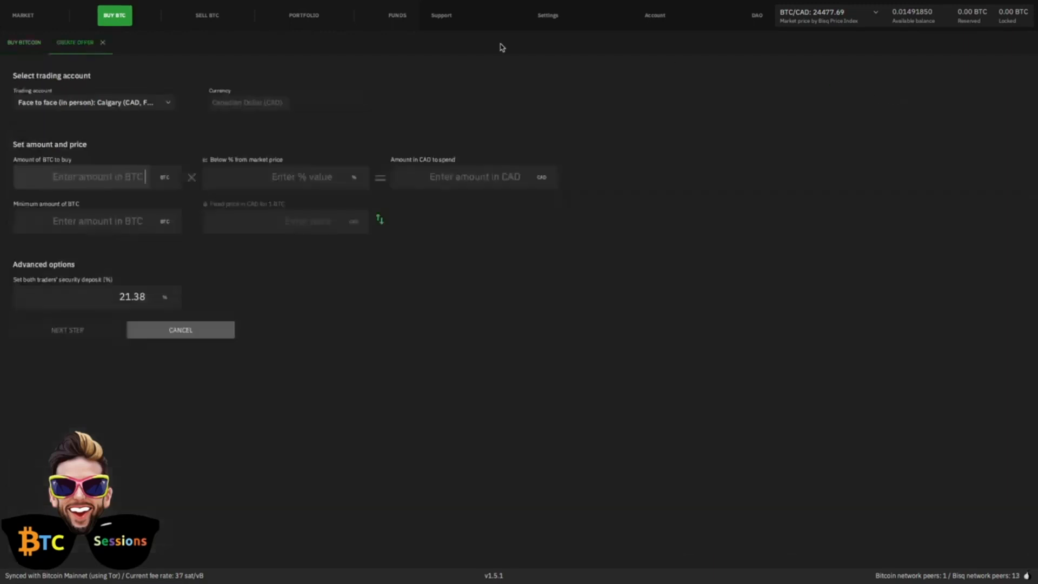
{"action": "left_click", "coordinate": [169, 106]}
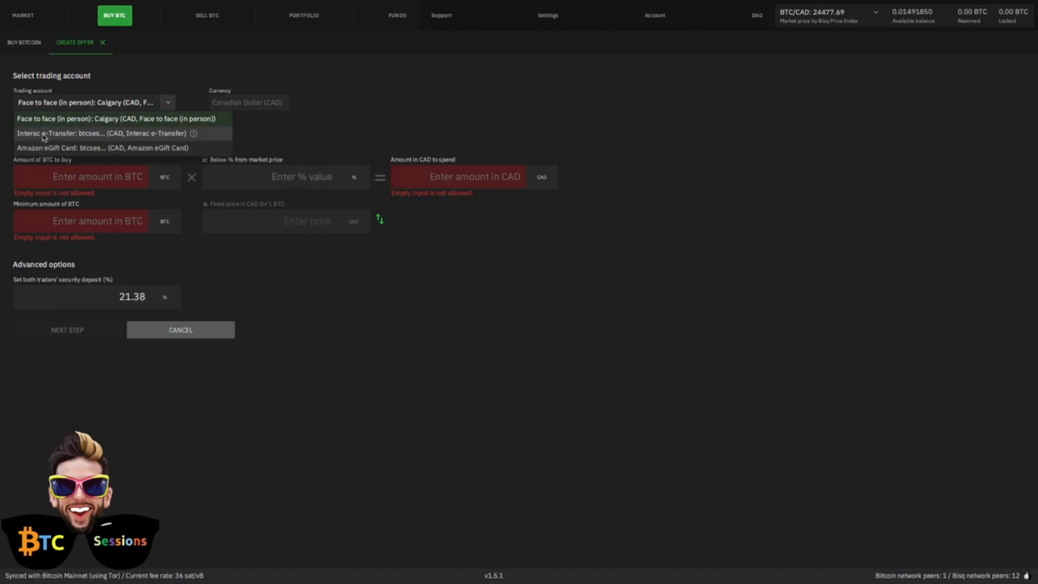
{"action": "left_click", "coordinate": [35, 148]}
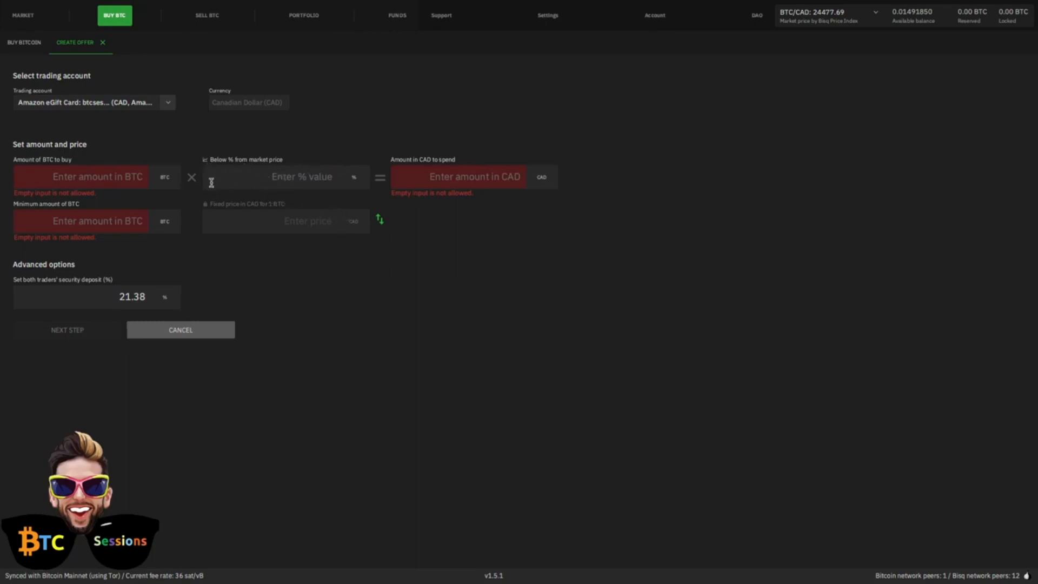
Step: Set the buy offer's amount to spend to 100 CAD and its price to 5% below market
{"action": "left_click", "coordinate": [495, 174]}
{"action": "type", "text": "100"}
{"action": "left_click", "coordinate": [308, 176]}
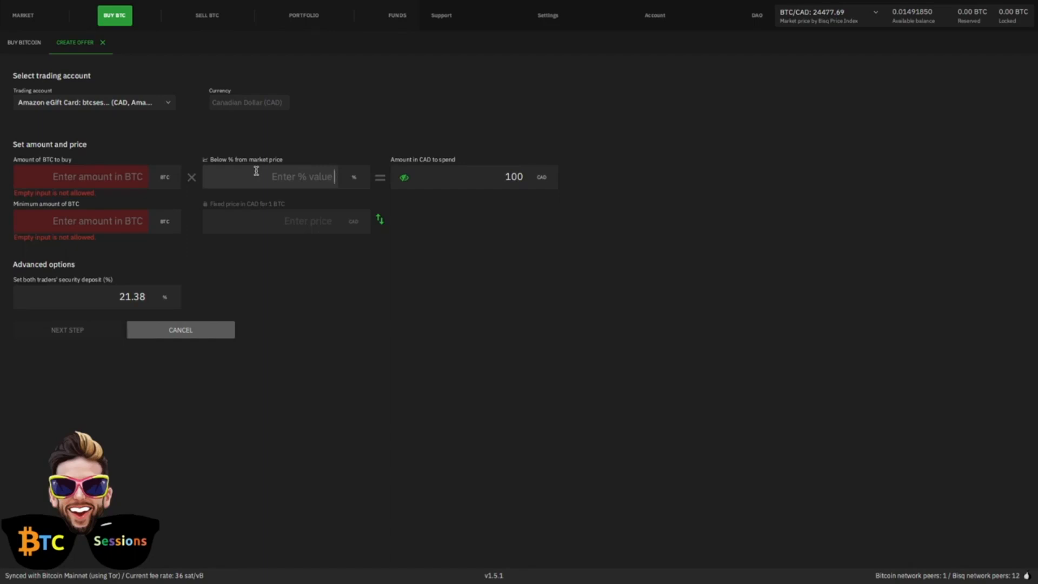
{"action": "type", "text": "0"}
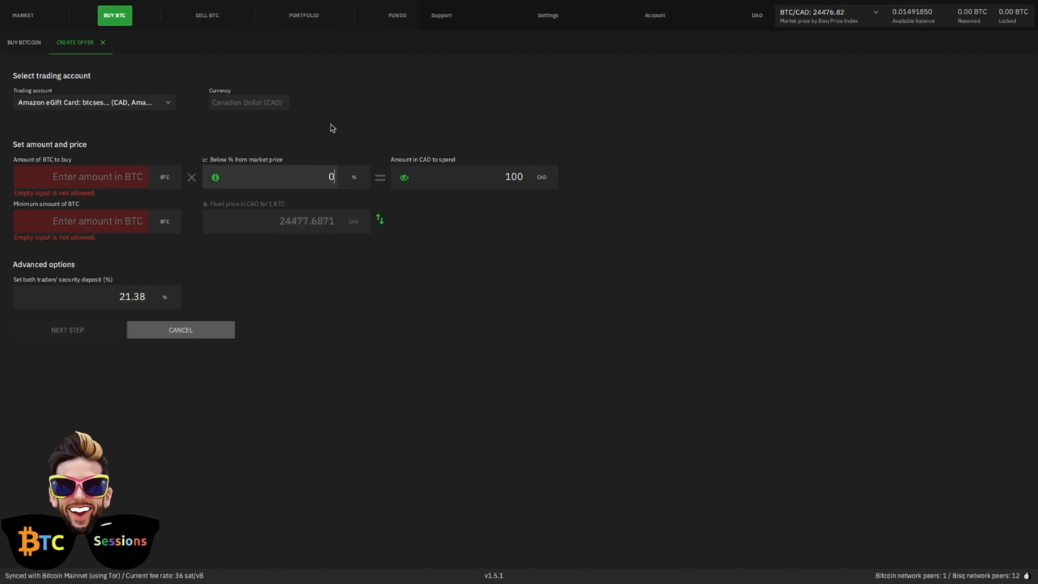
{"action": "key", "text": "BackSpace"}
{"action": "type", "text": "5"}
{"action": "left_click", "coordinate": [492, 262]}
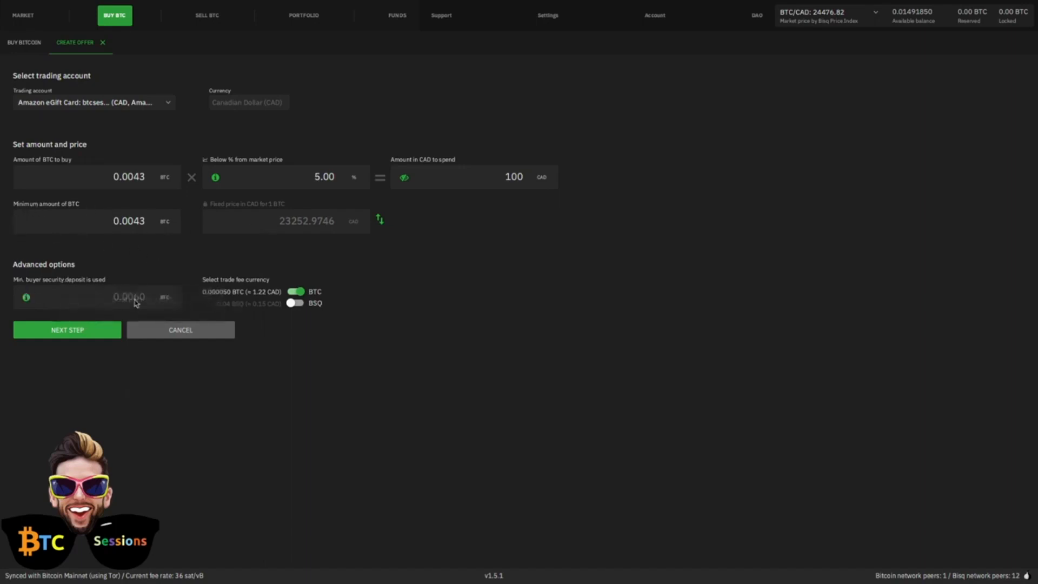
Step: Proceed to the buy offer's funding details, dismiss the funding notice, and cancel the offer
{"action": "left_click", "coordinate": [49, 335]}
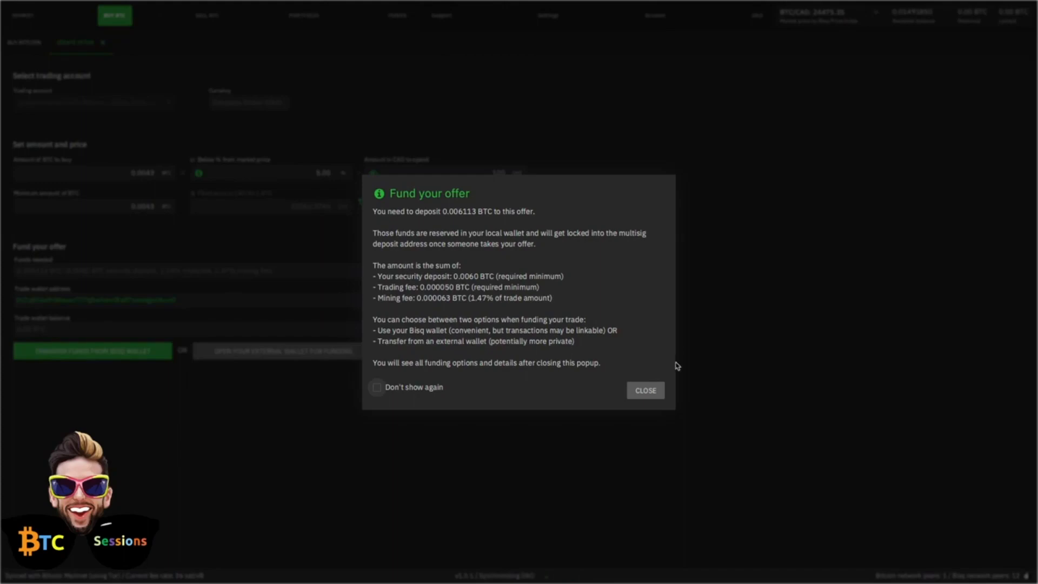
{"action": "left_click", "coordinate": [652, 397]}
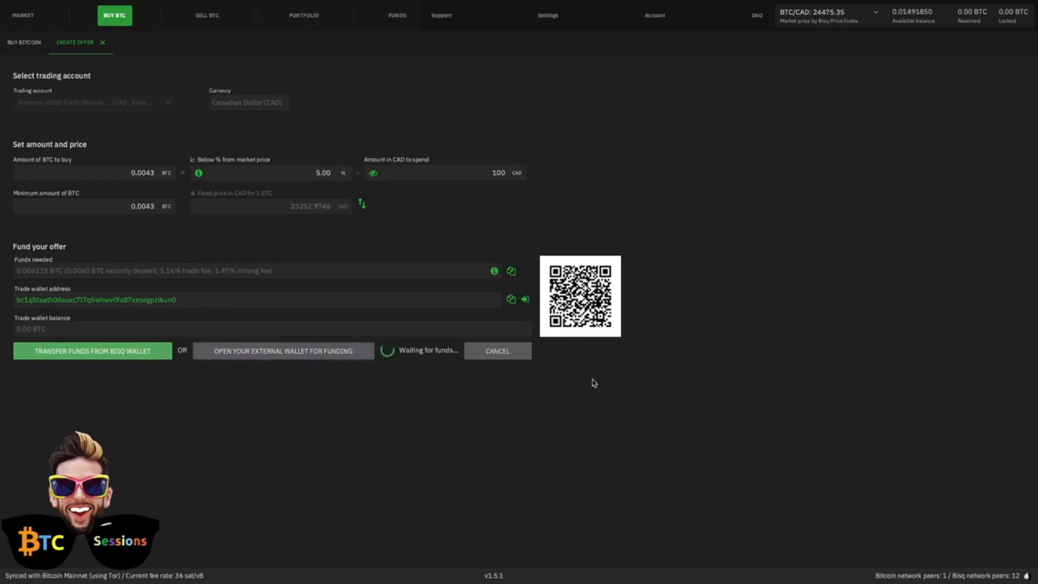
{"action": "left_click", "coordinate": [498, 351]}
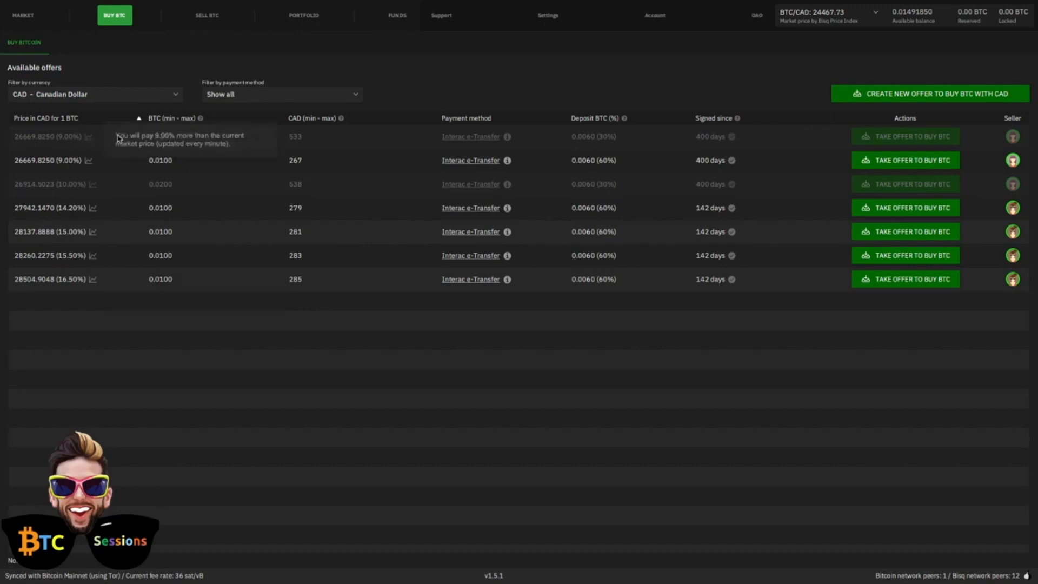
Step: Choose the 0.01 BTC Interac e-Transfer offer for 267 CAD and proceed to funding with BTC as trade fee currency
{"action": "mouse_move", "coordinate": [735, 142]}
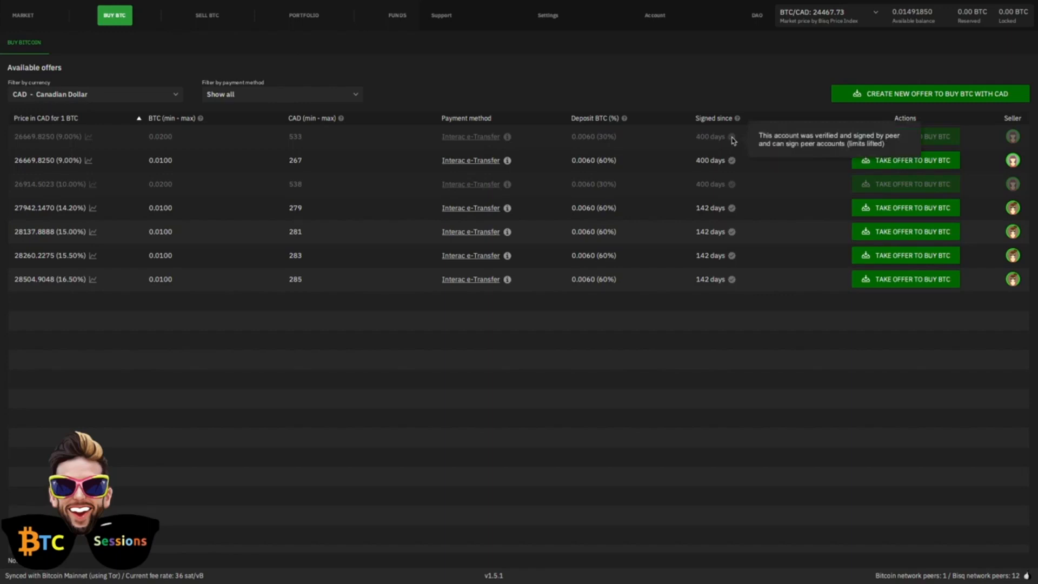
{"action": "mouse_move", "coordinate": [738, 120]}
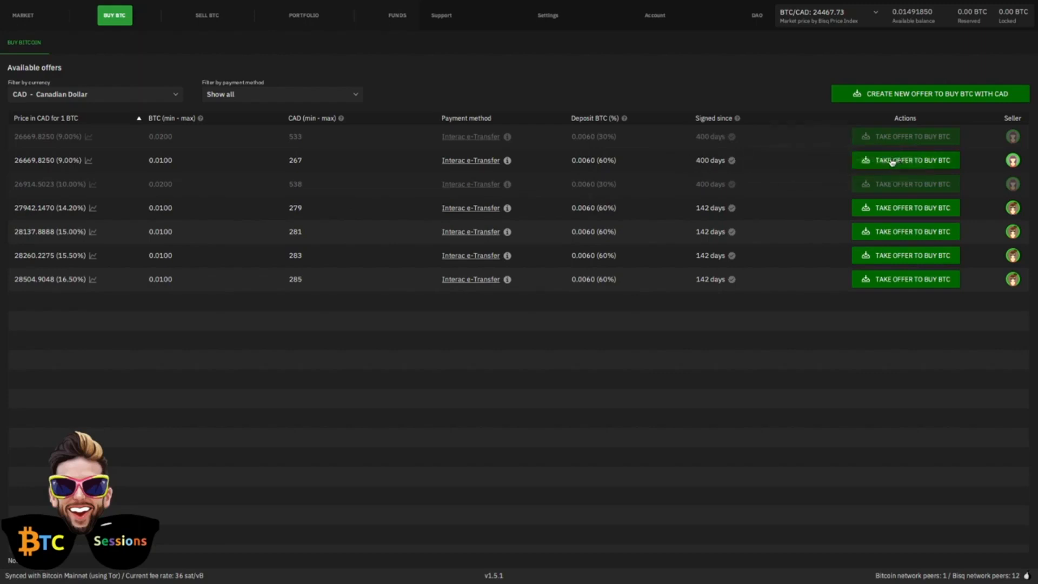
{"action": "mouse_move", "coordinate": [90, 167]}
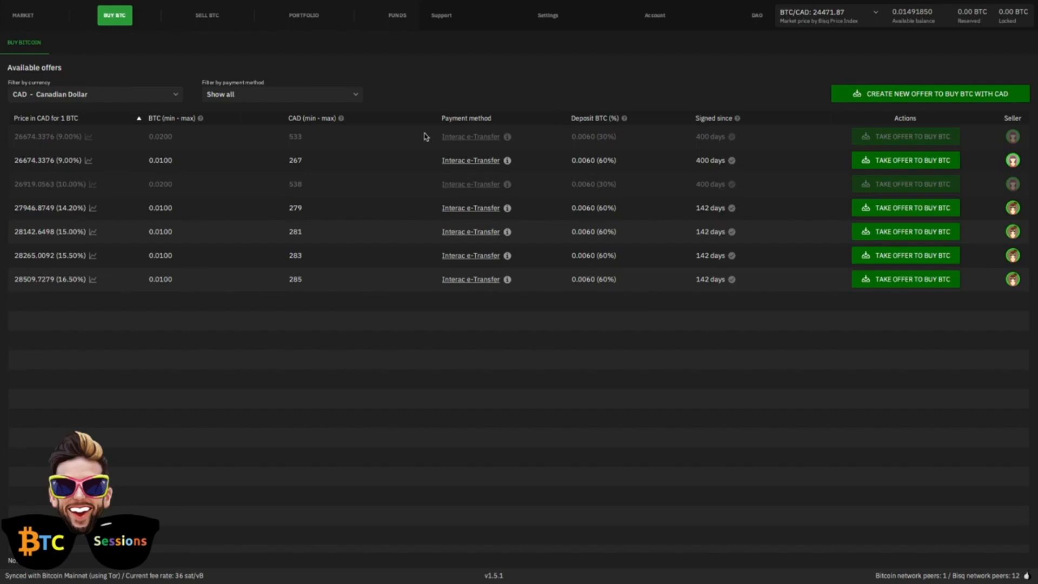
{"action": "left_click", "coordinate": [906, 165]}
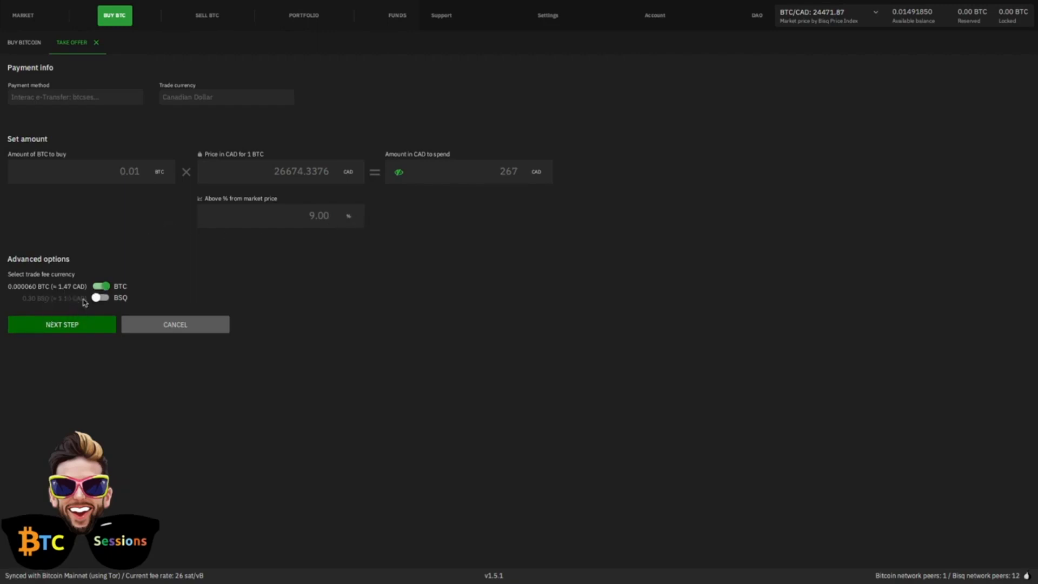
{"action": "left_click", "coordinate": [59, 327]}
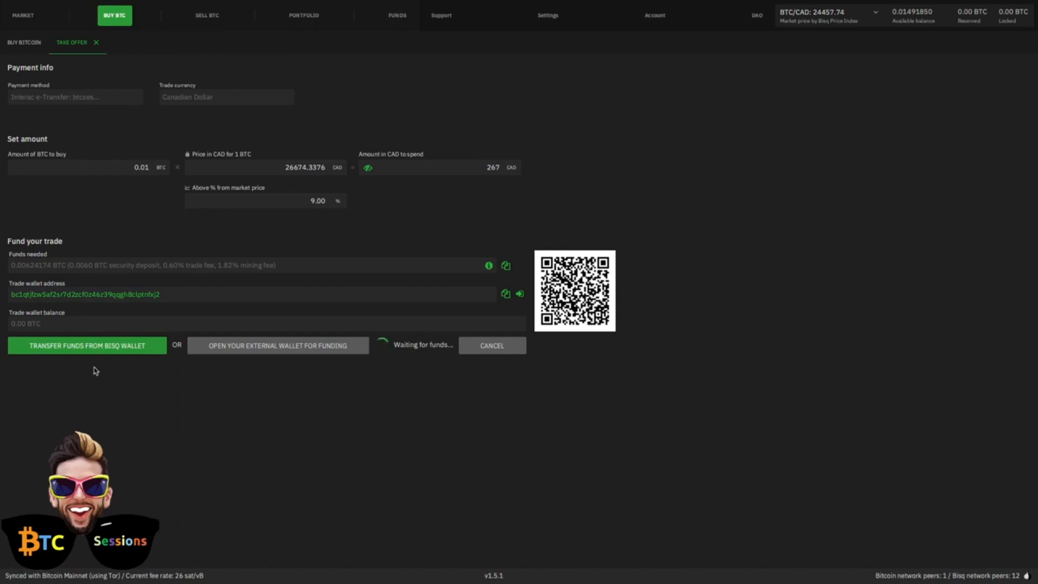
Step: Fund the trade from the Bisq wallet and confirm taking the offer to buy bitcoin
{"action": "left_click", "coordinate": [90, 348]}
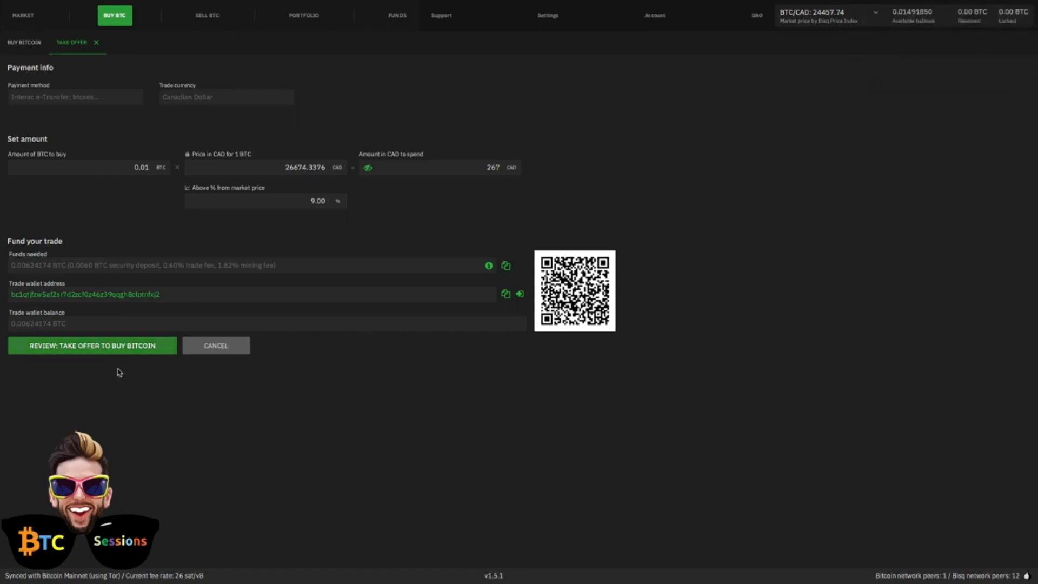
{"action": "left_click", "coordinate": [70, 347]}
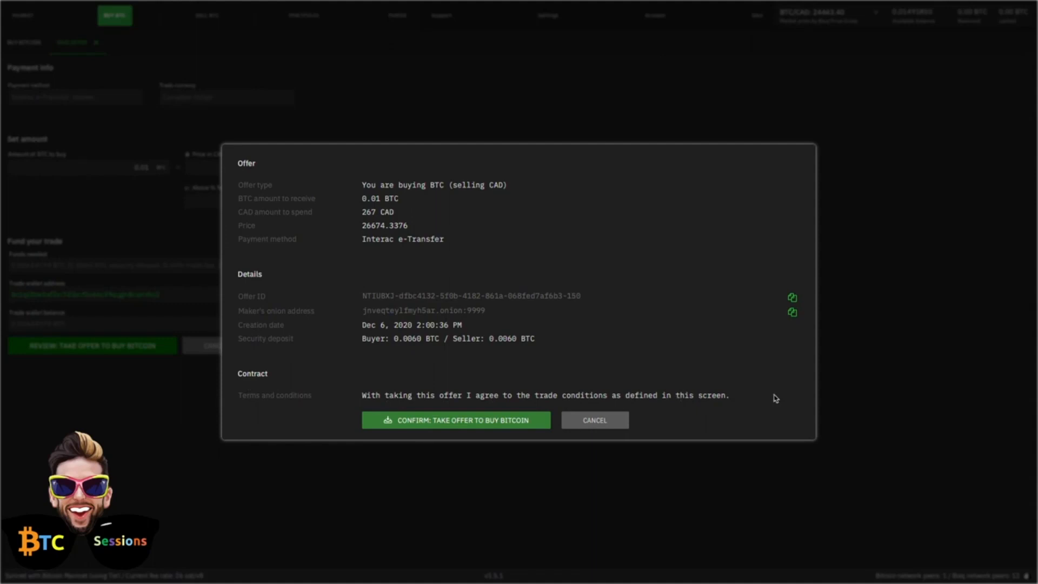
{"action": "left_click", "coordinate": [419, 425]}
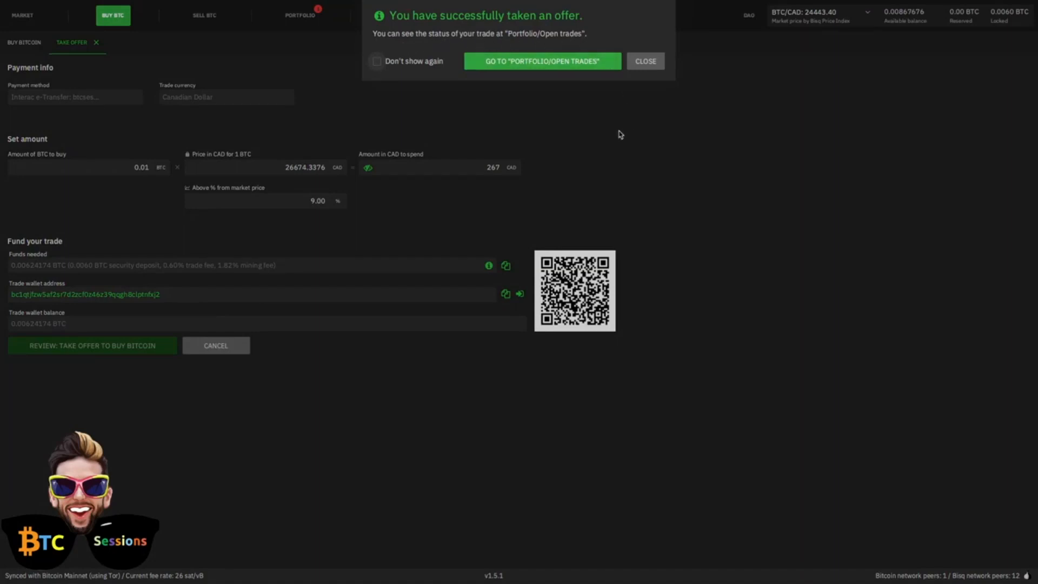
Step: Go to the open trade, dismiss its notification, and confirm that the Canadian Dollar payment to the seller has been started
{"action": "left_click", "coordinate": [514, 67]}
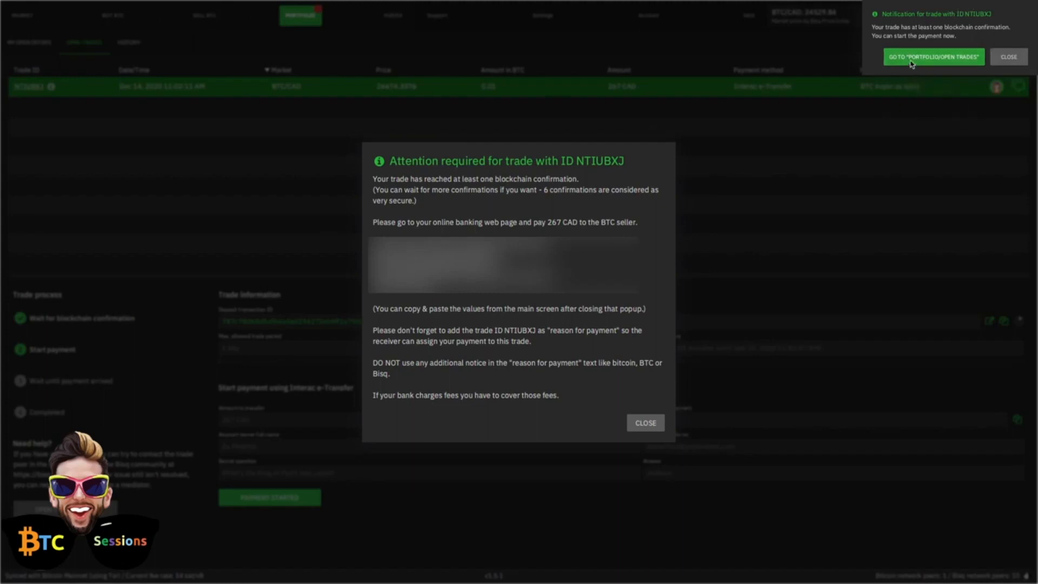
{"action": "left_click", "coordinate": [1003, 64]}
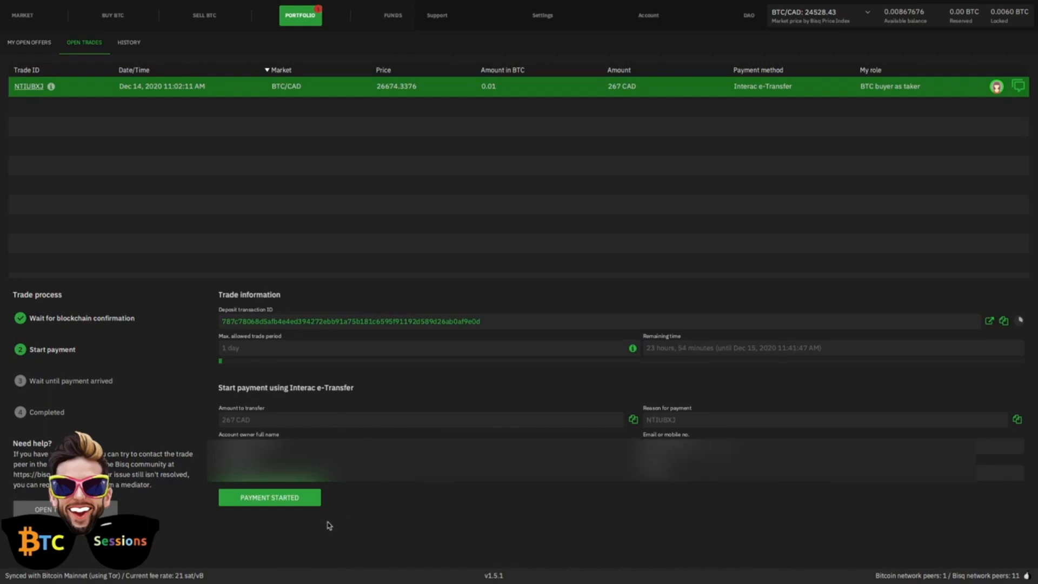
{"action": "left_click", "coordinate": [266, 499]}
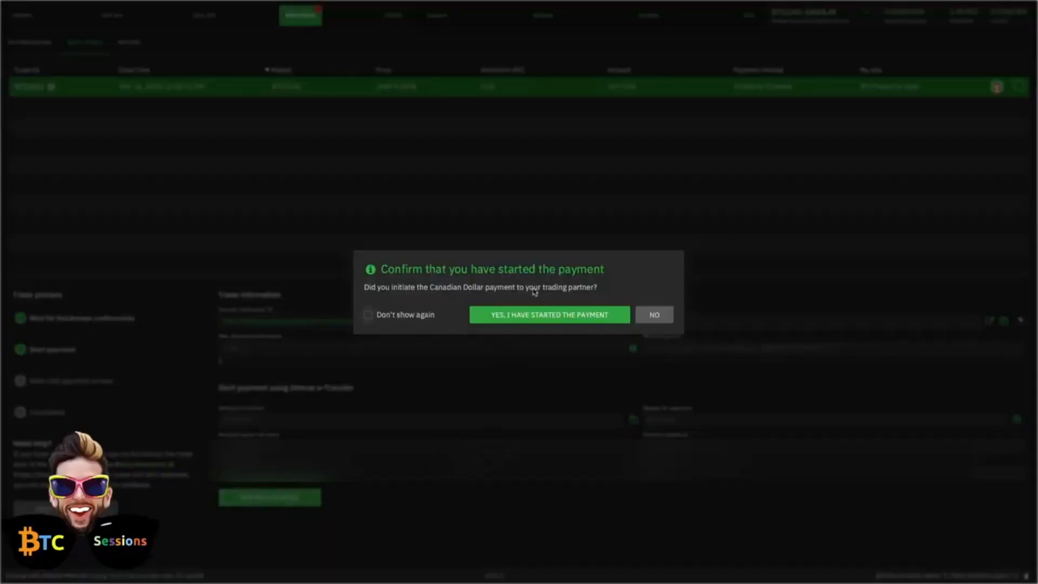
{"action": "left_click", "coordinate": [531, 318]}
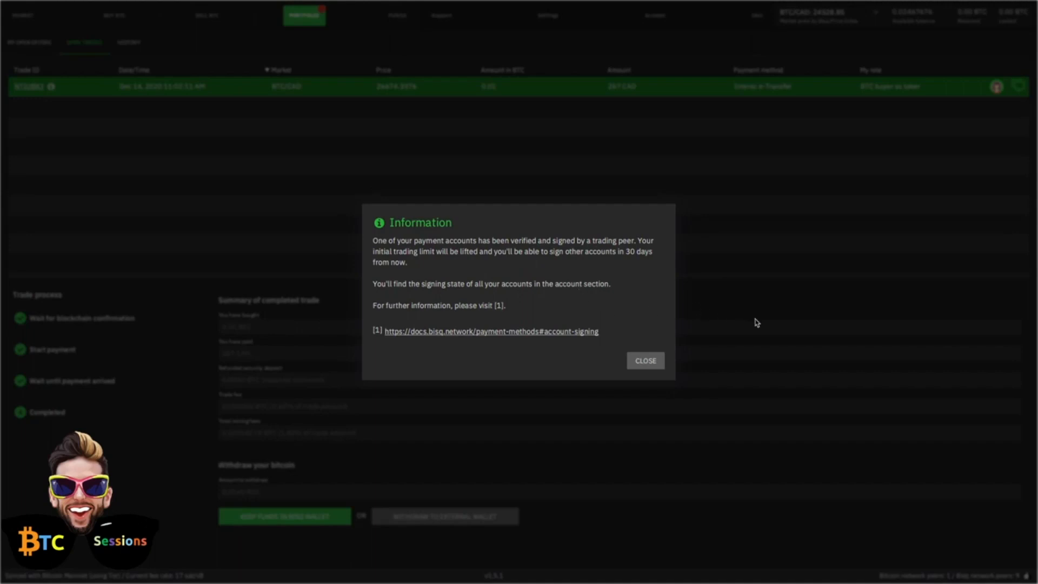
Step: Dismiss the account-signing notice and finish the completed trade by keeping its funds in the Bisq wallet
{"action": "left_click", "coordinate": [646, 362]}
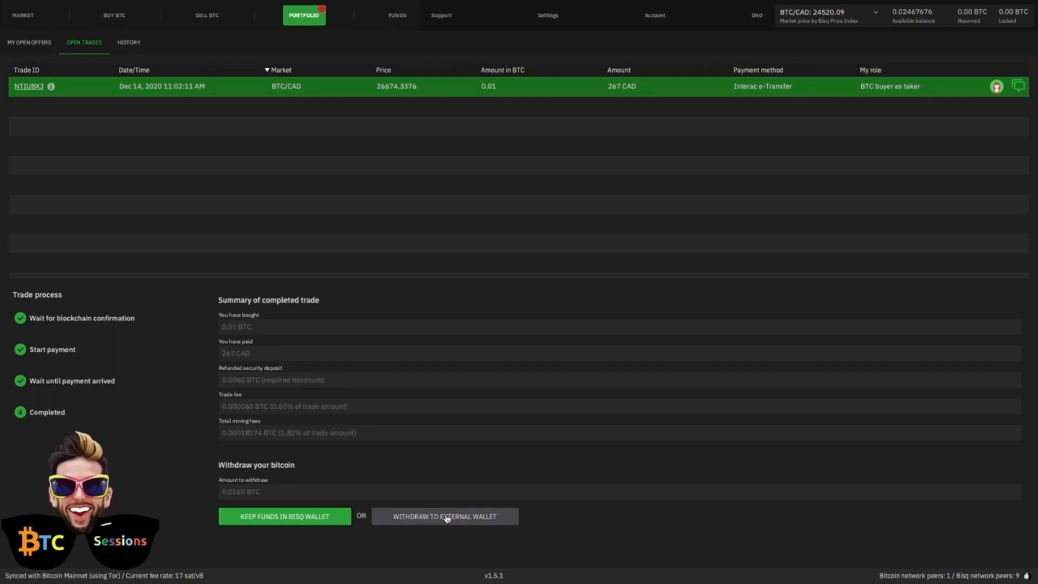
{"action": "left_click", "coordinate": [264, 514]}
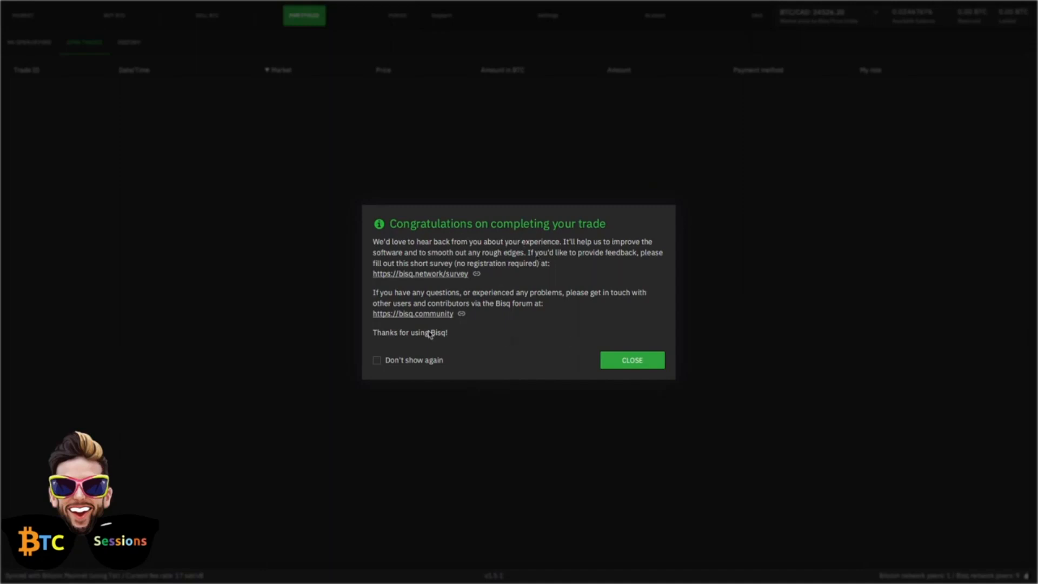
{"action": "left_click", "coordinate": [642, 366]}
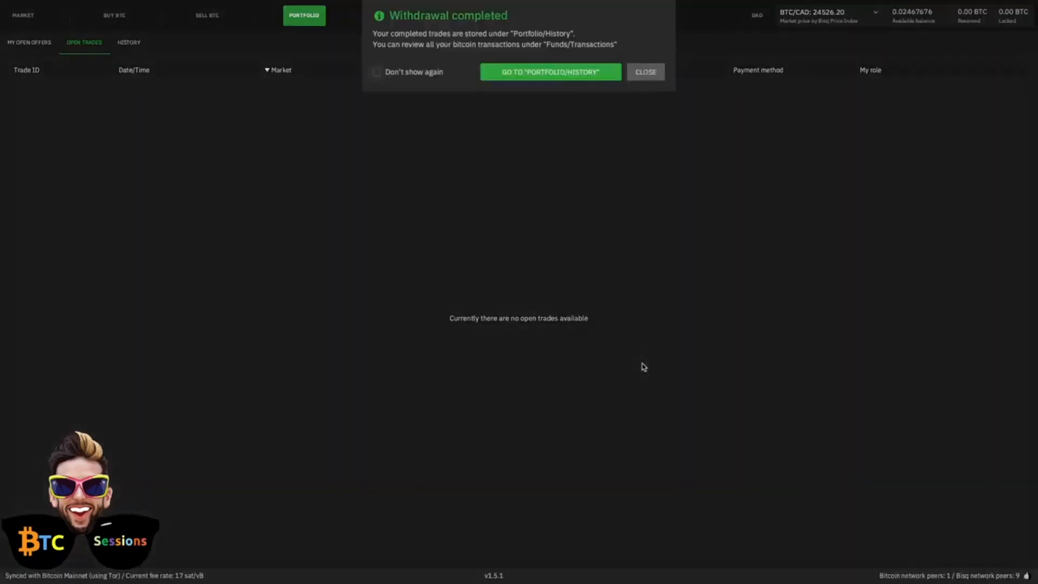
Step: View the completed trades in the portfolio history and the available offers to sell BTC for CAD
{"action": "left_click", "coordinate": [525, 72]}
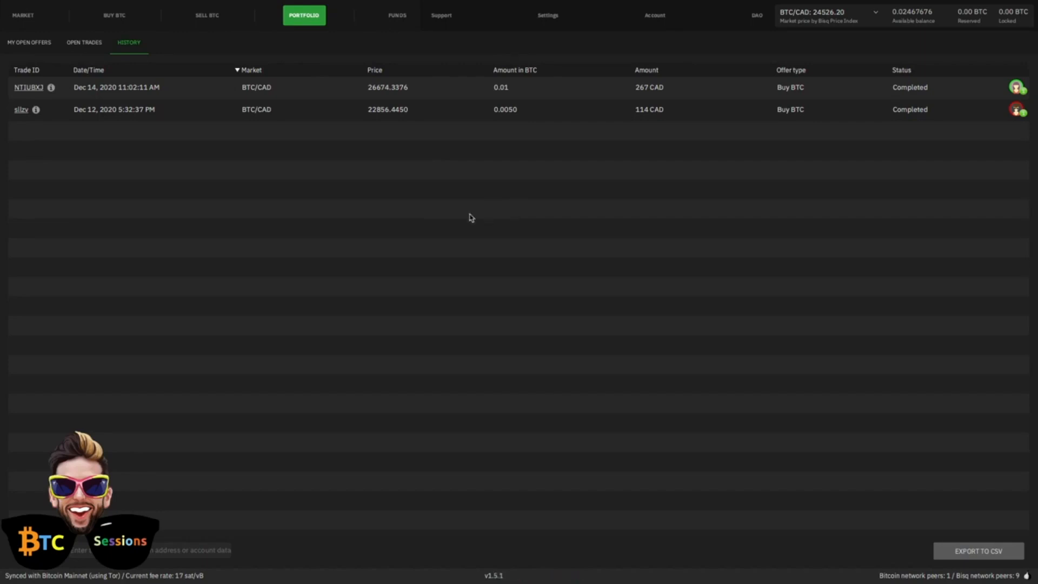
{"action": "left_click", "coordinate": [204, 18]}
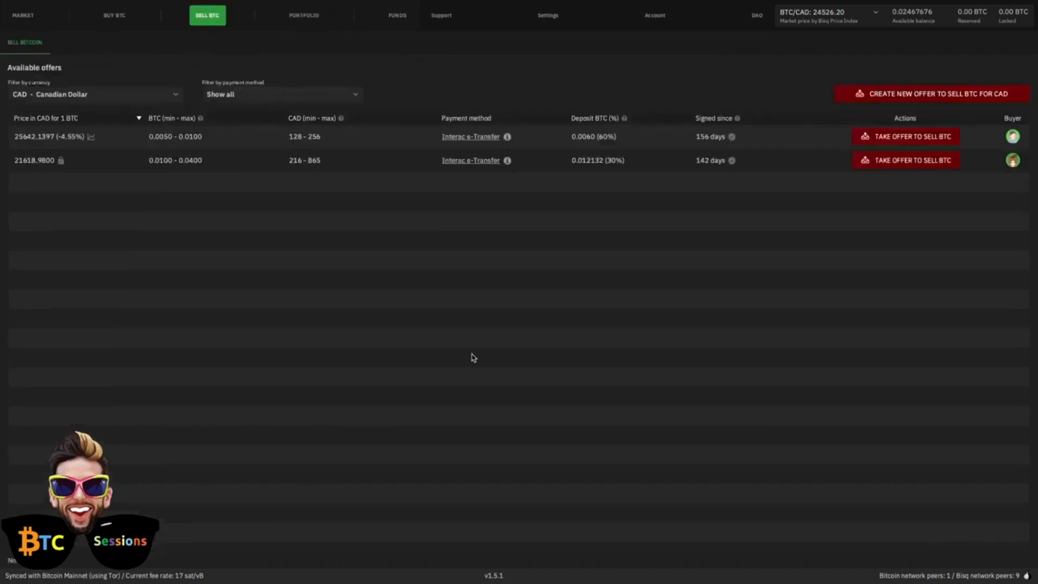